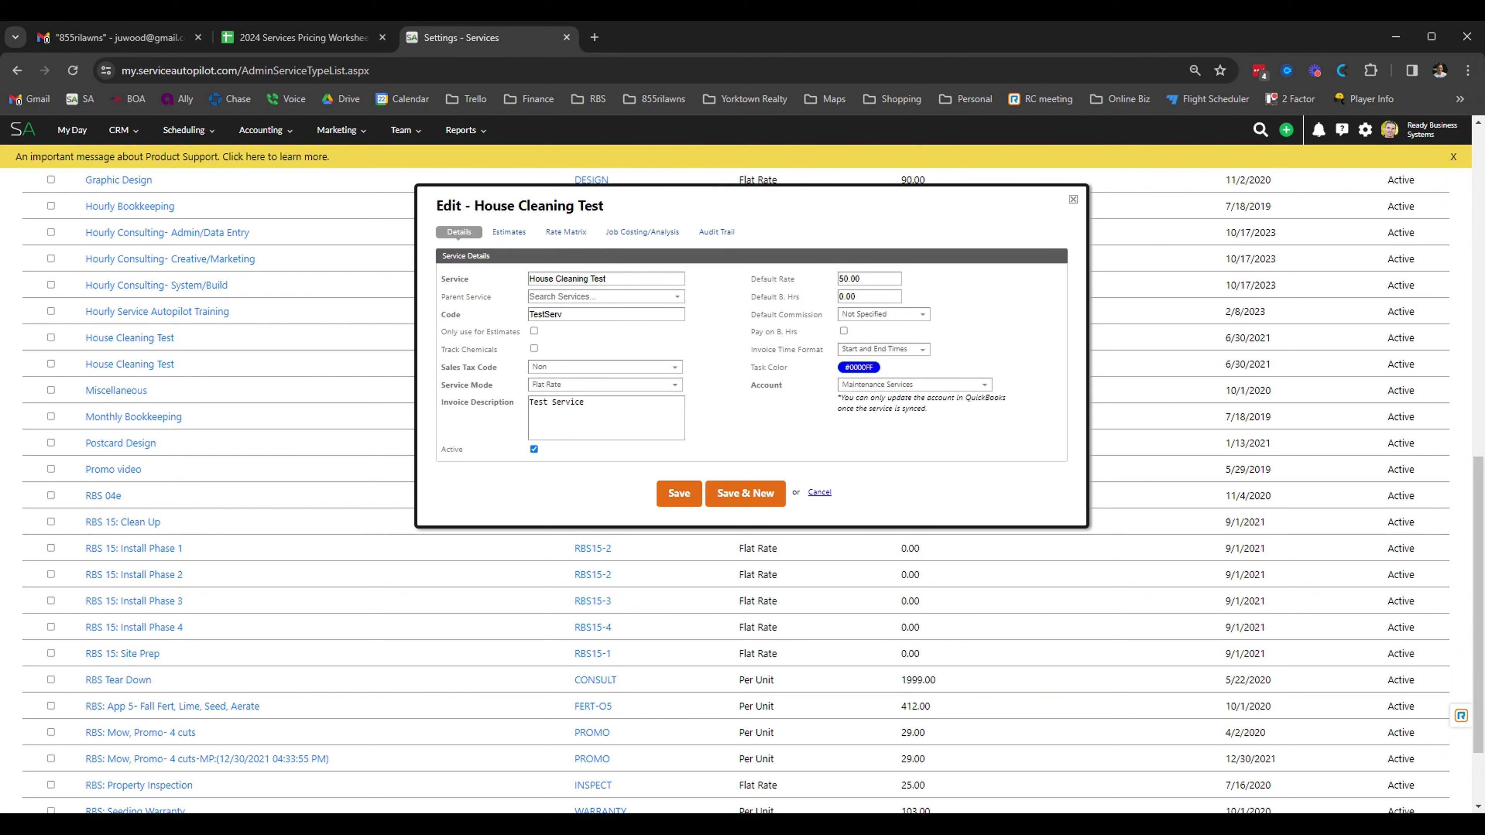
Step: Check the Default Rate of the House Cleaning Test service, and switch to the 2024 Services Pricing Worksheet in Google Sheets
{"action": "left_click_drag", "start_coordinate": [750, 279], "coordinate": [794, 279]}
{"action": "left_click", "coordinate": [803, 279]}
{"action": "left_click", "coordinate": [299, 40]}
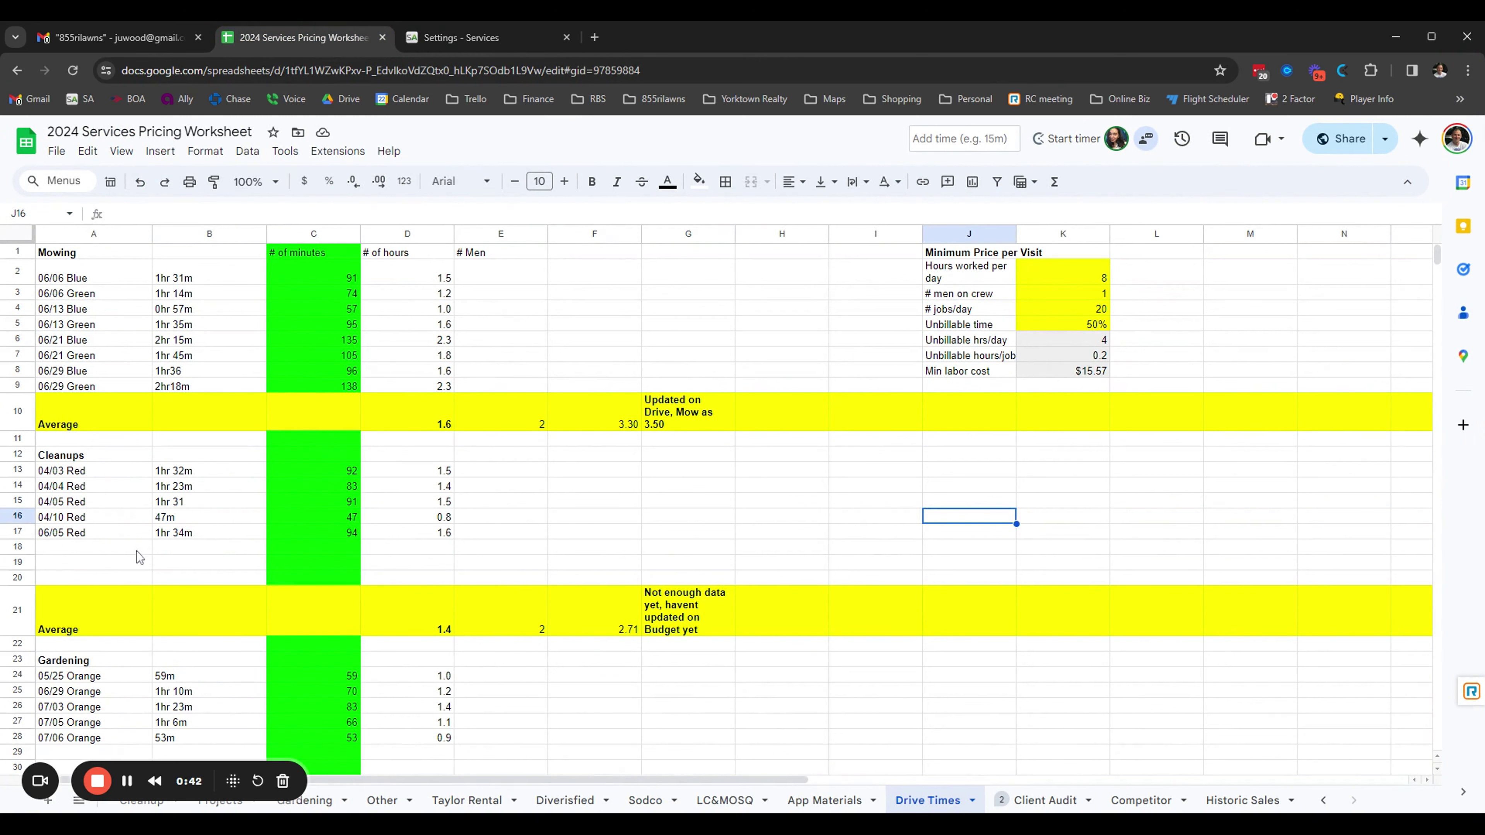
Step: Examine the Mowing, Cleanups and Gardening sections on the Drive Times sheet, including the individual mowing drive times
{"action": "left_click", "coordinate": [66, 255]}
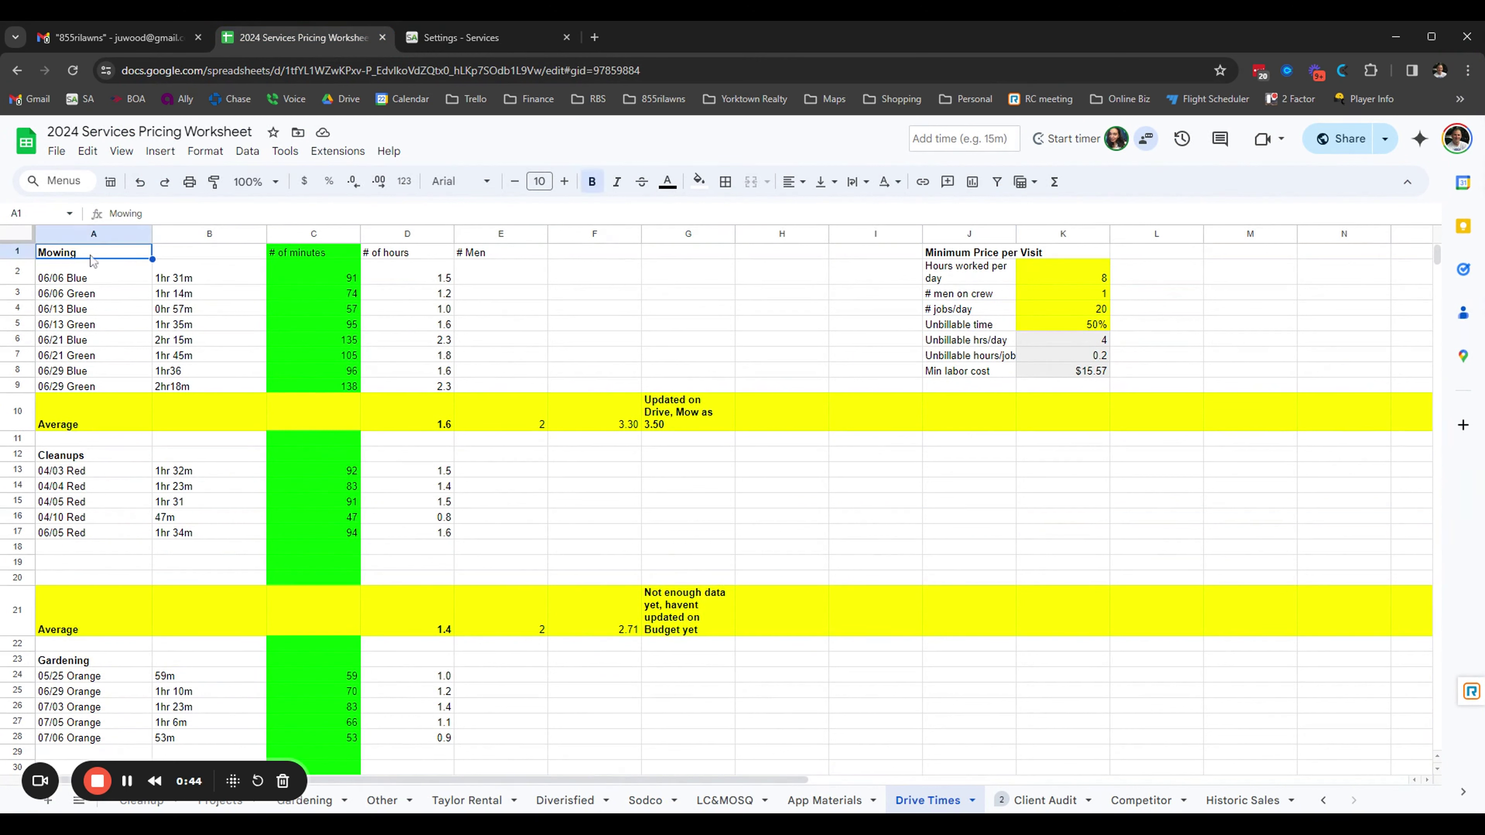
{"action": "left_click", "coordinate": [76, 454]}
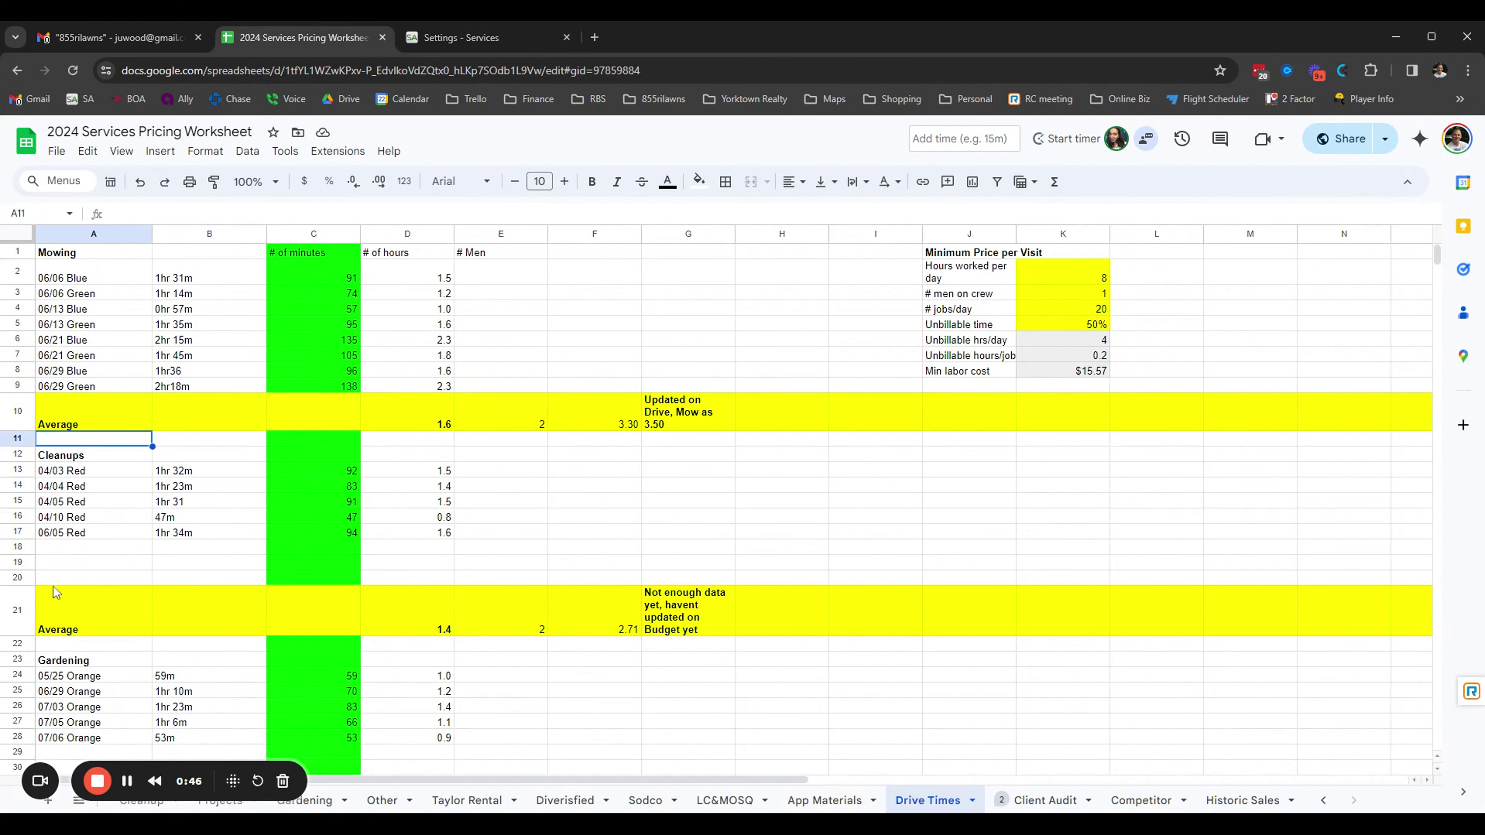
{"action": "left_click", "coordinate": [81, 659]}
{"action": "left_click_drag", "start_coordinate": [74, 279], "coordinate": [224, 282]}
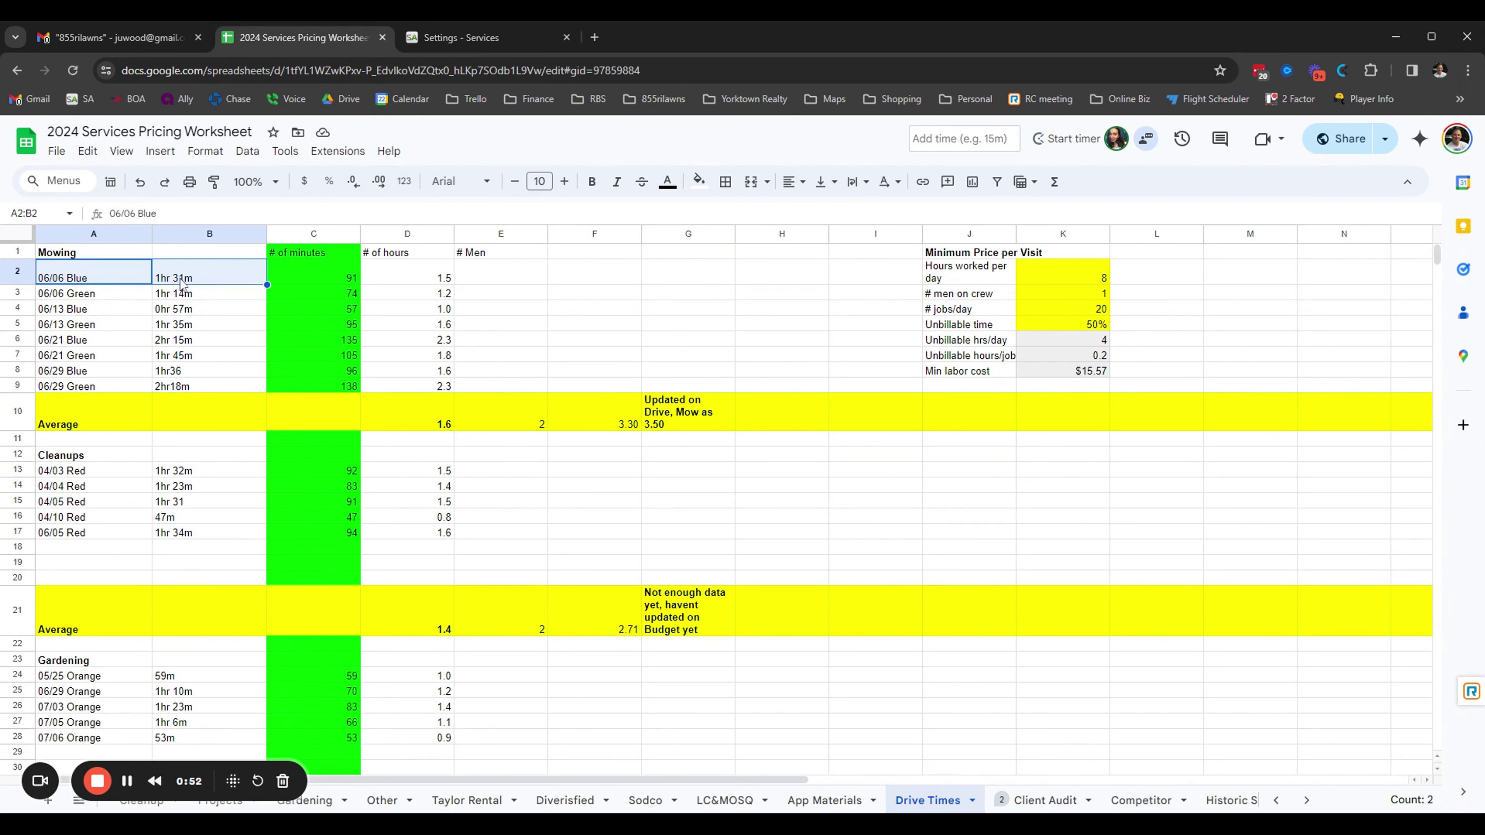
{"action": "left_click", "coordinate": [198, 280]}
{"action": "left_click", "coordinate": [197, 296]}
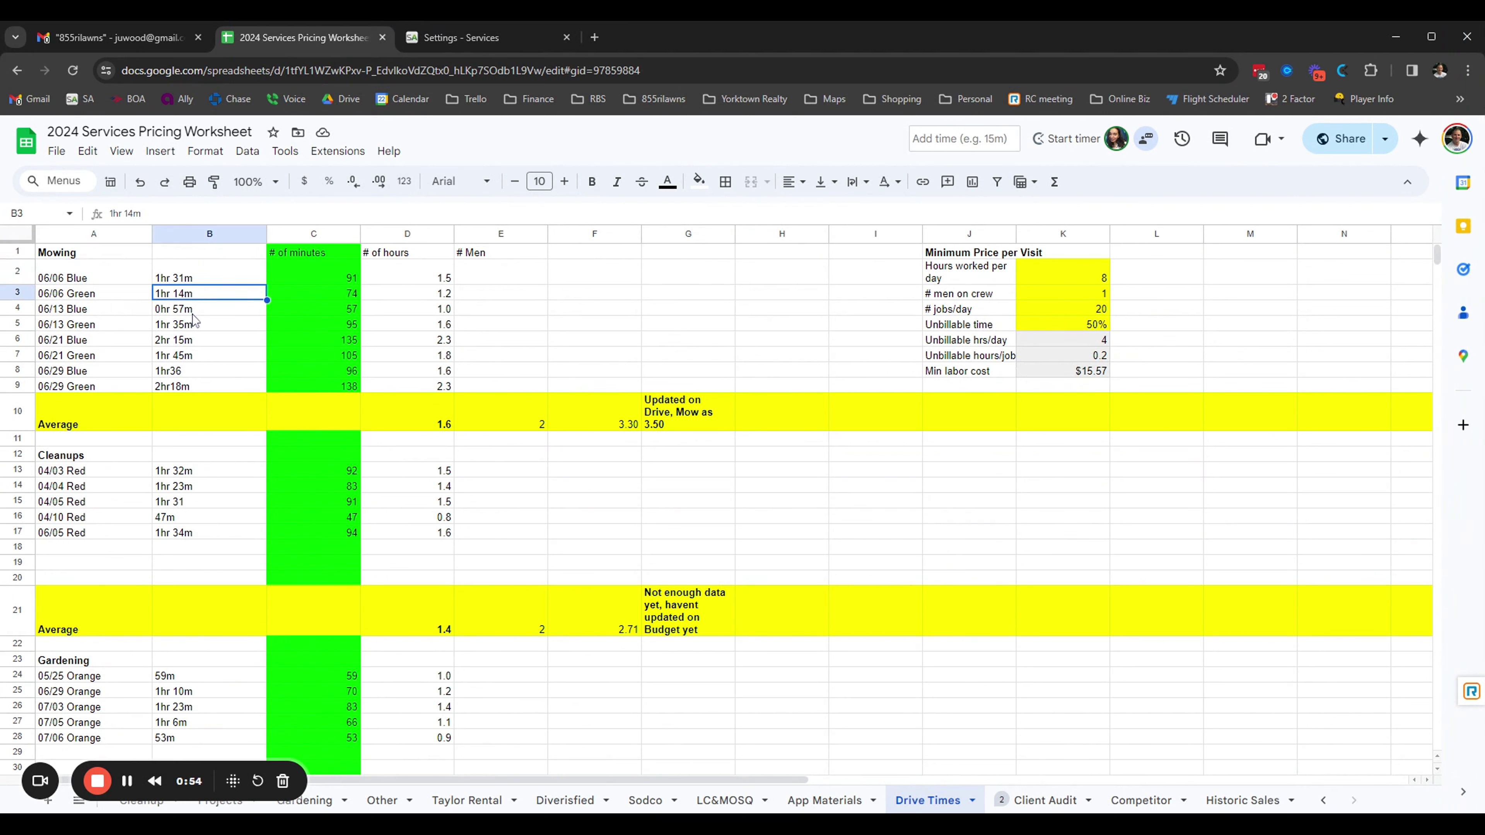
{"action": "left_click", "coordinate": [191, 312]}
{"action": "left_click", "coordinate": [186, 326]}
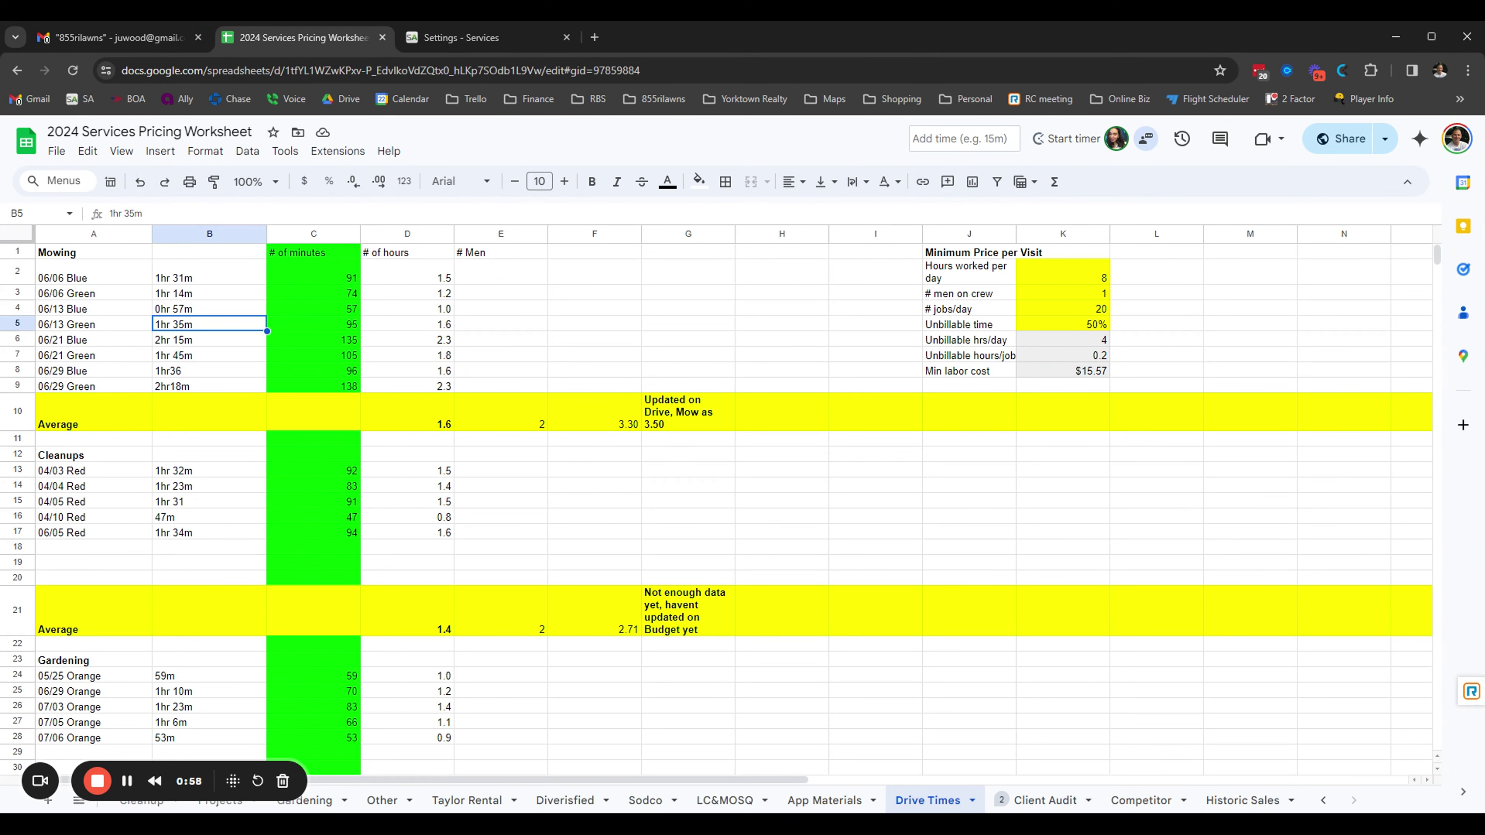
Step: Examine the unapplied hours calculations on the Charge Rates sheet for both crews, from drive time through prep, brief and safety
{"action": "left_click", "coordinate": [126, 781]}
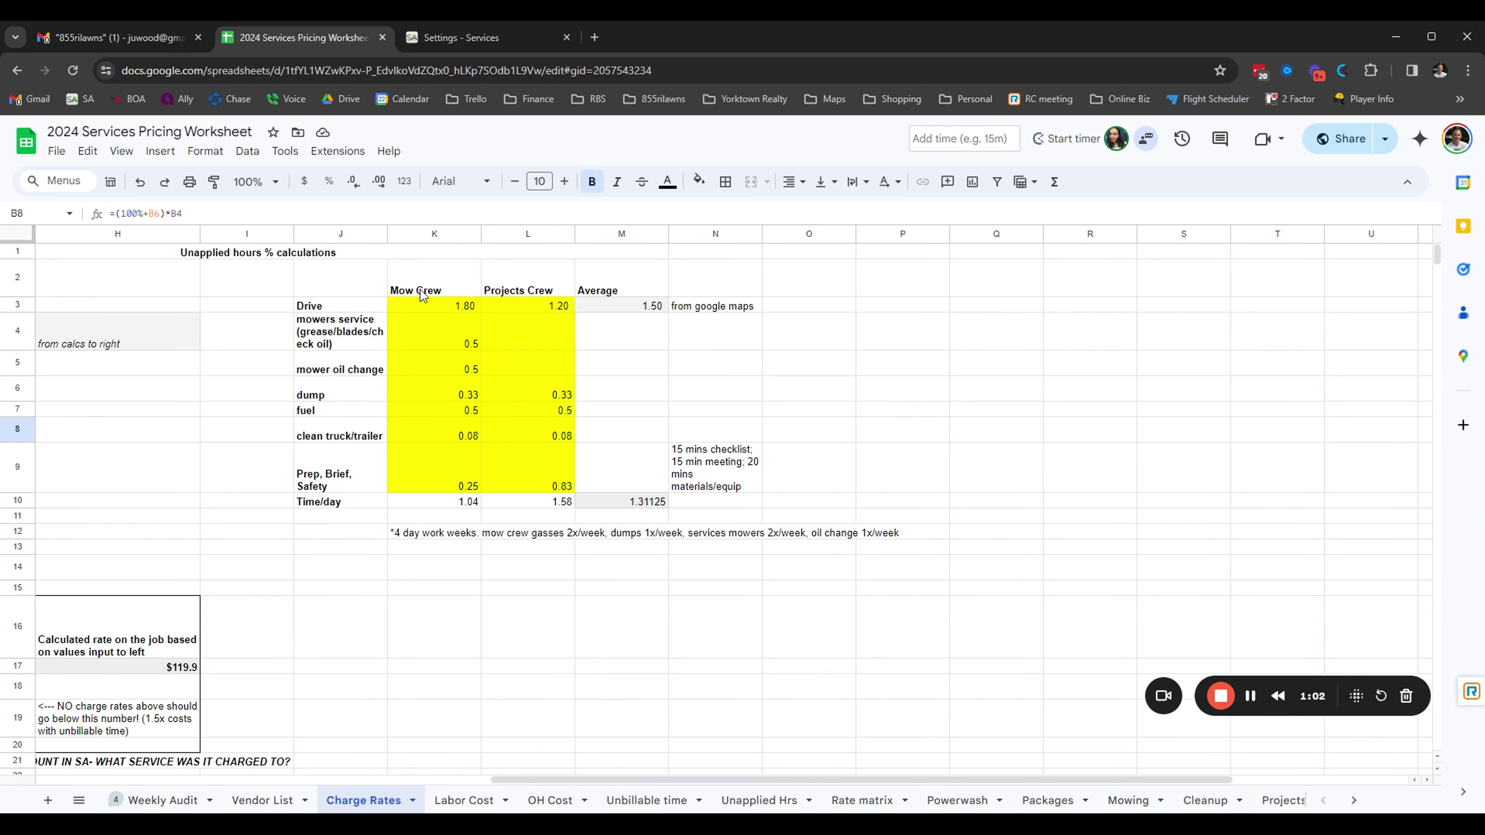
{"action": "left_click_drag", "start_coordinate": [423, 294], "coordinate": [430, 475]}
{"action": "left_click_drag", "start_coordinate": [547, 285], "coordinate": [532, 479]}
{"action": "left_click_drag", "start_coordinate": [421, 312], "coordinate": [536, 311]}
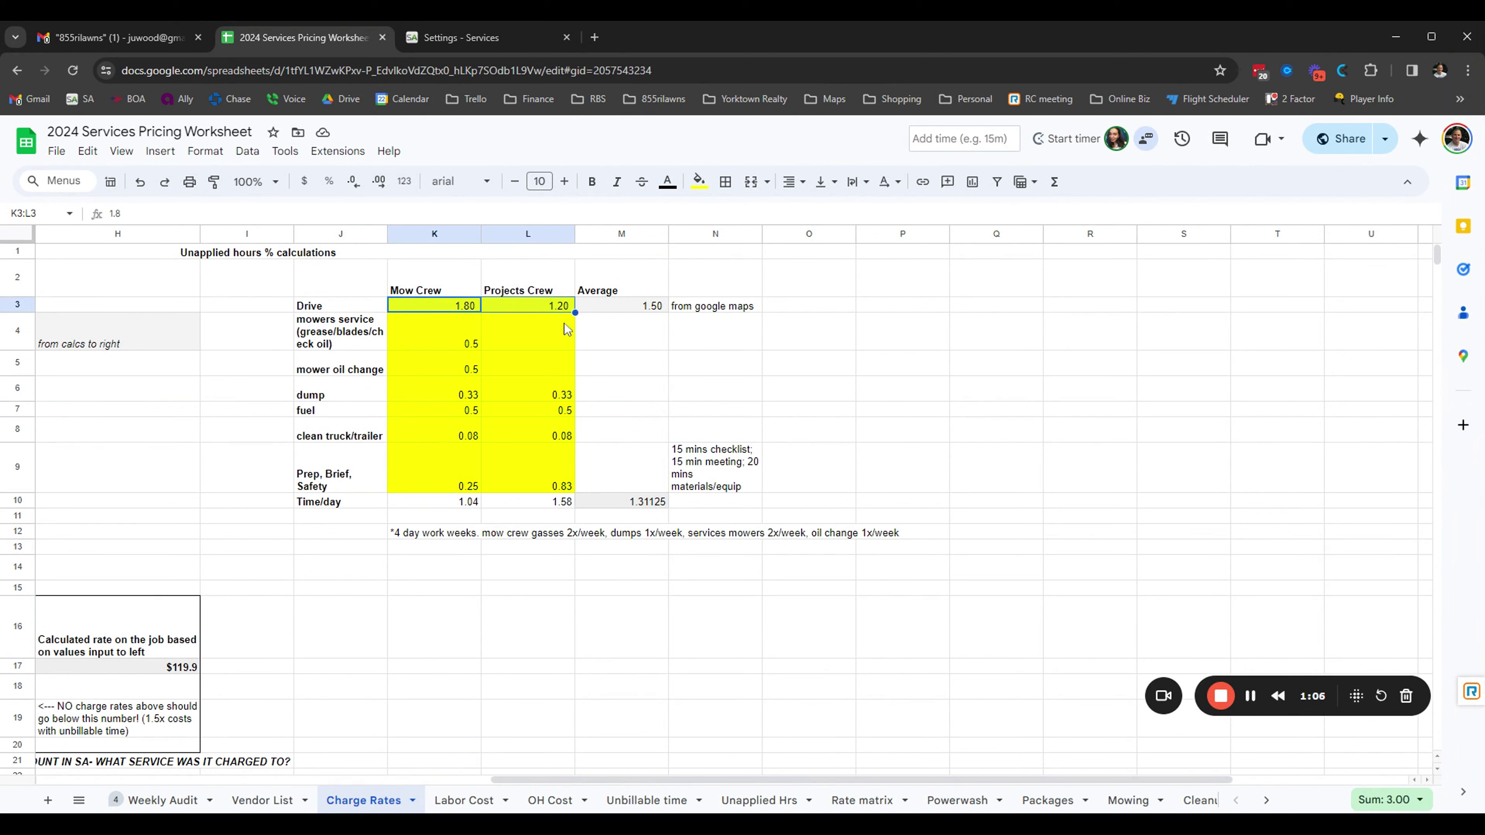
{"action": "left_click", "coordinate": [400, 345]}
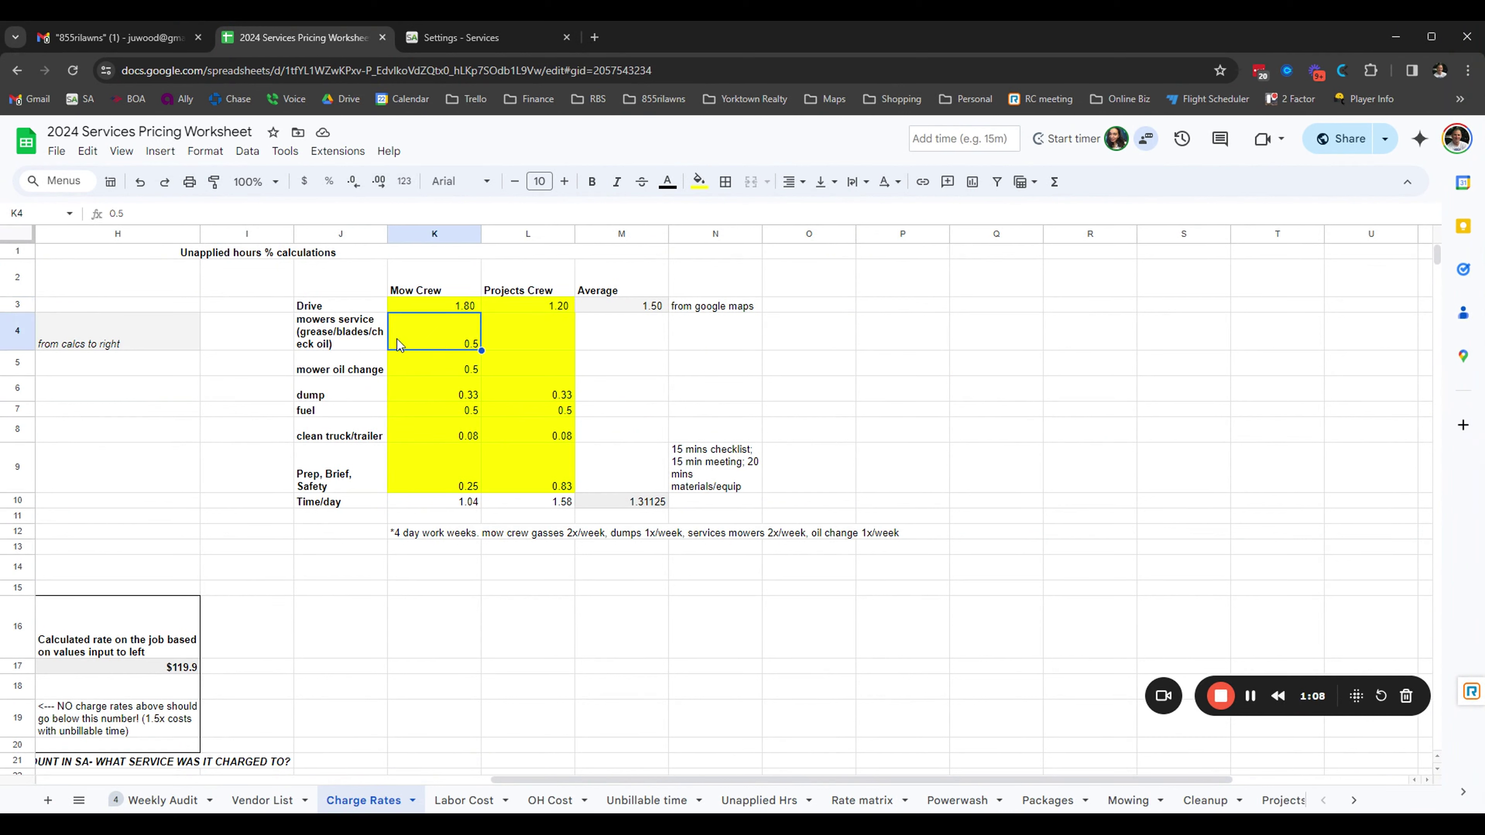
{"action": "left_click", "coordinate": [357, 370]}
{"action": "left_click", "coordinate": [449, 374]}
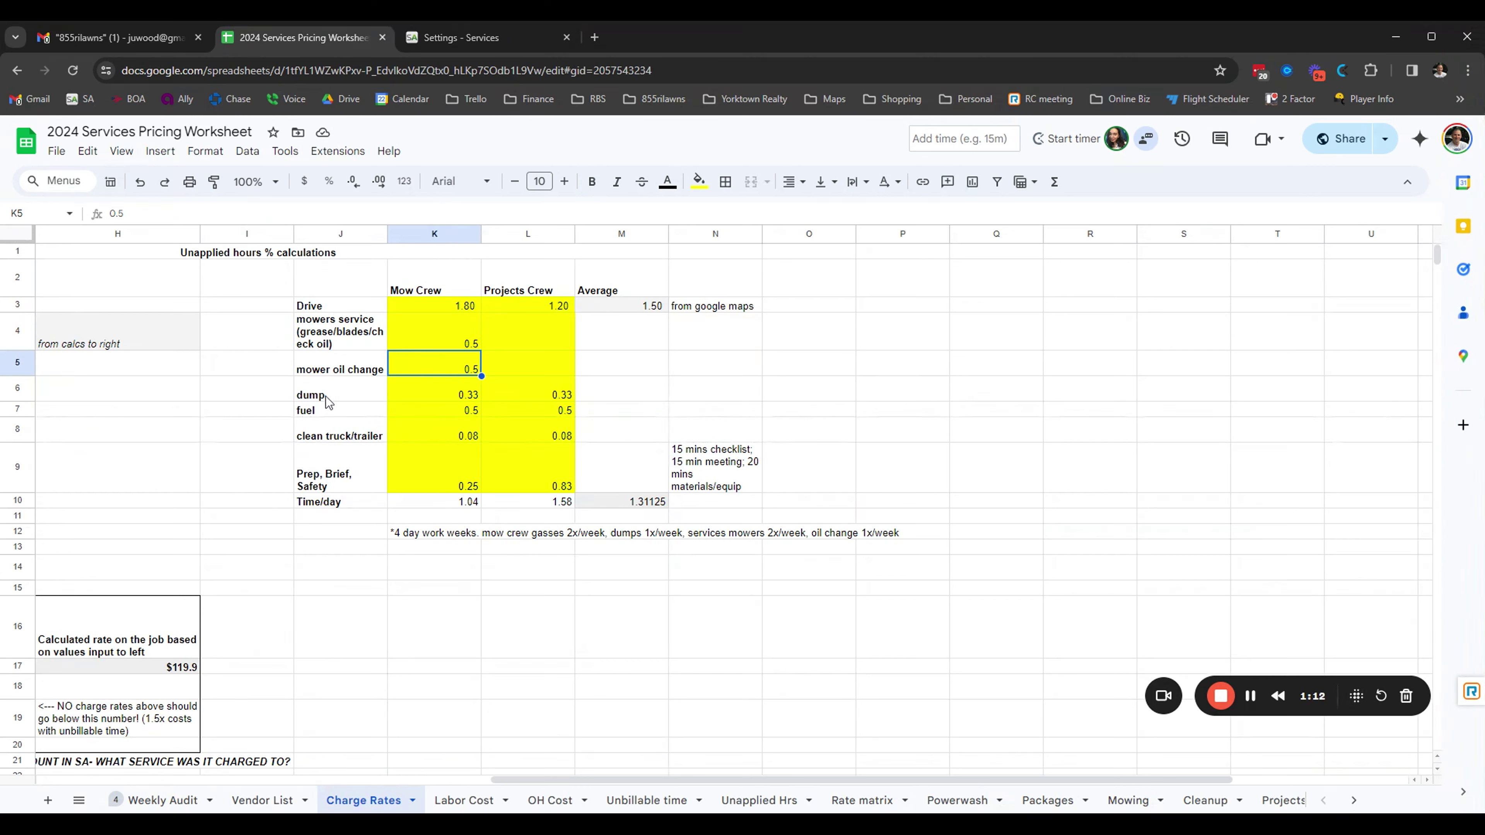
{"action": "left_click_drag", "start_coordinate": [326, 401], "coordinate": [421, 397]}
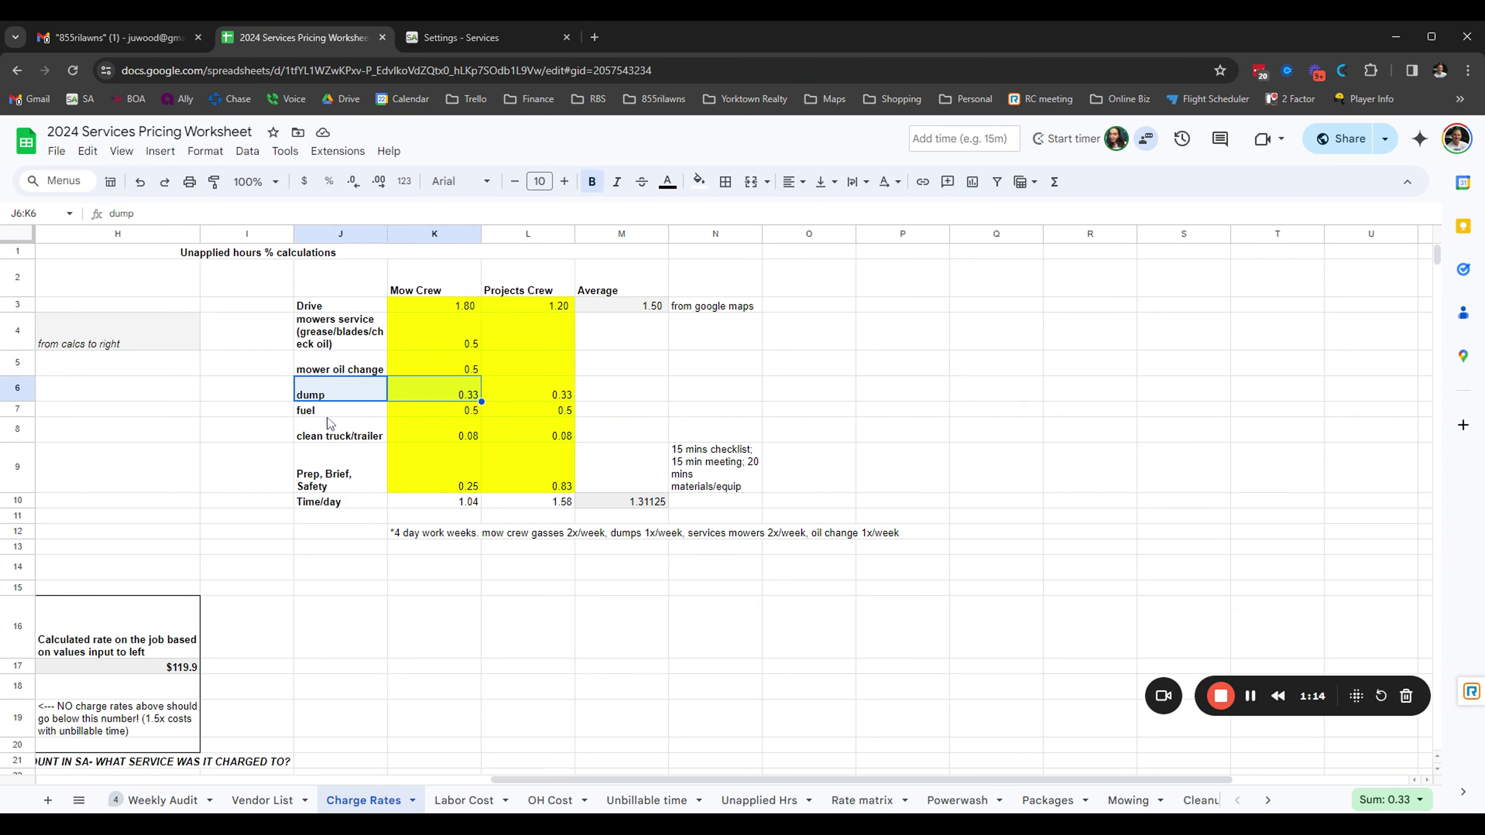
{"action": "left_click_drag", "start_coordinate": [328, 411], "coordinate": [456, 412]}
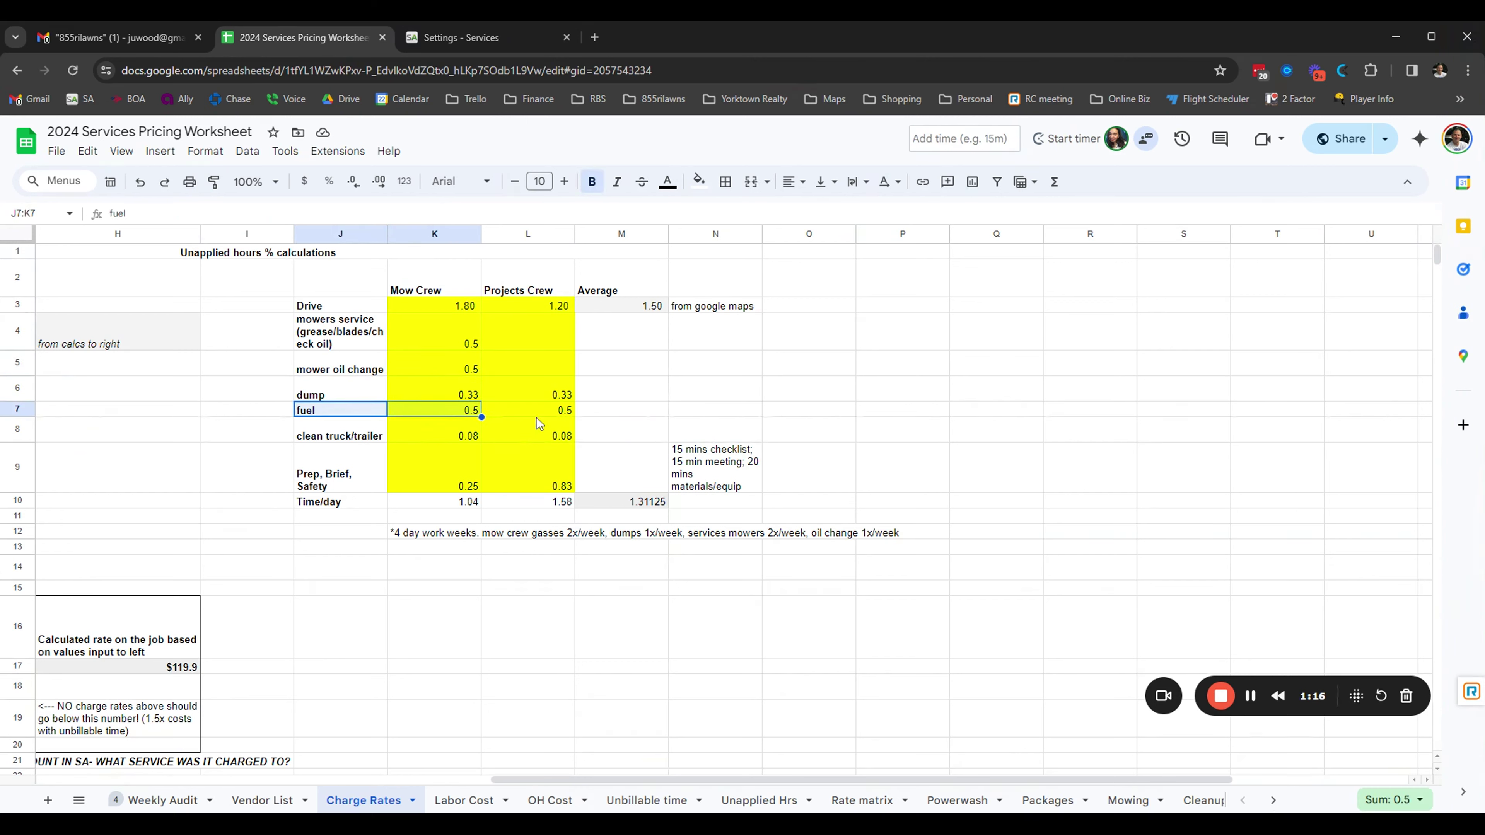
{"action": "left_click_drag", "start_coordinate": [379, 459], "coordinate": [409, 463]}
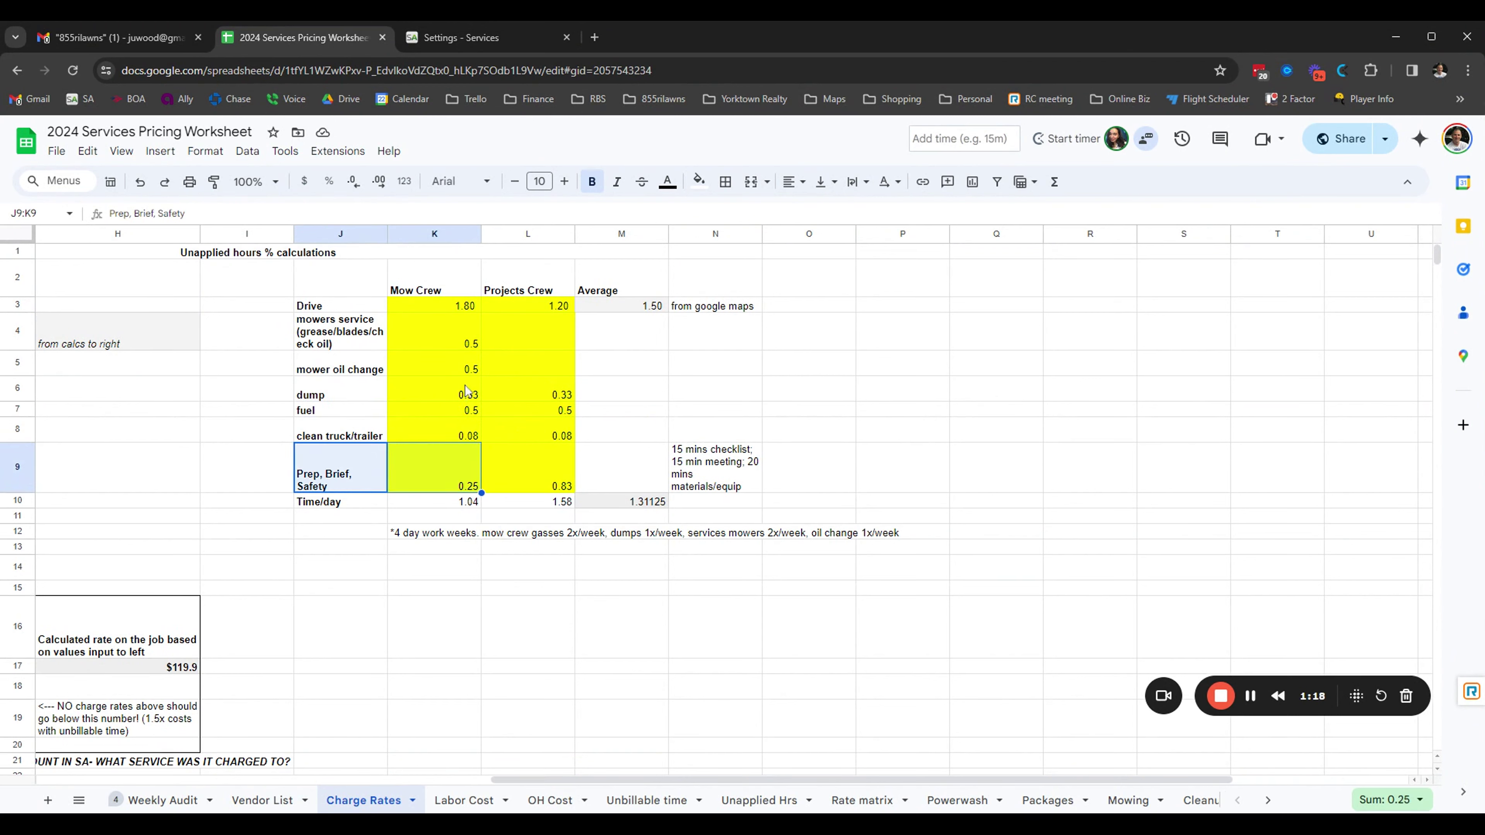
Step: Return to the Drive Times sheet and review the Minimum Price per Visit calculator and its hours worked per day
{"action": "left_click", "coordinate": [1267, 801]}
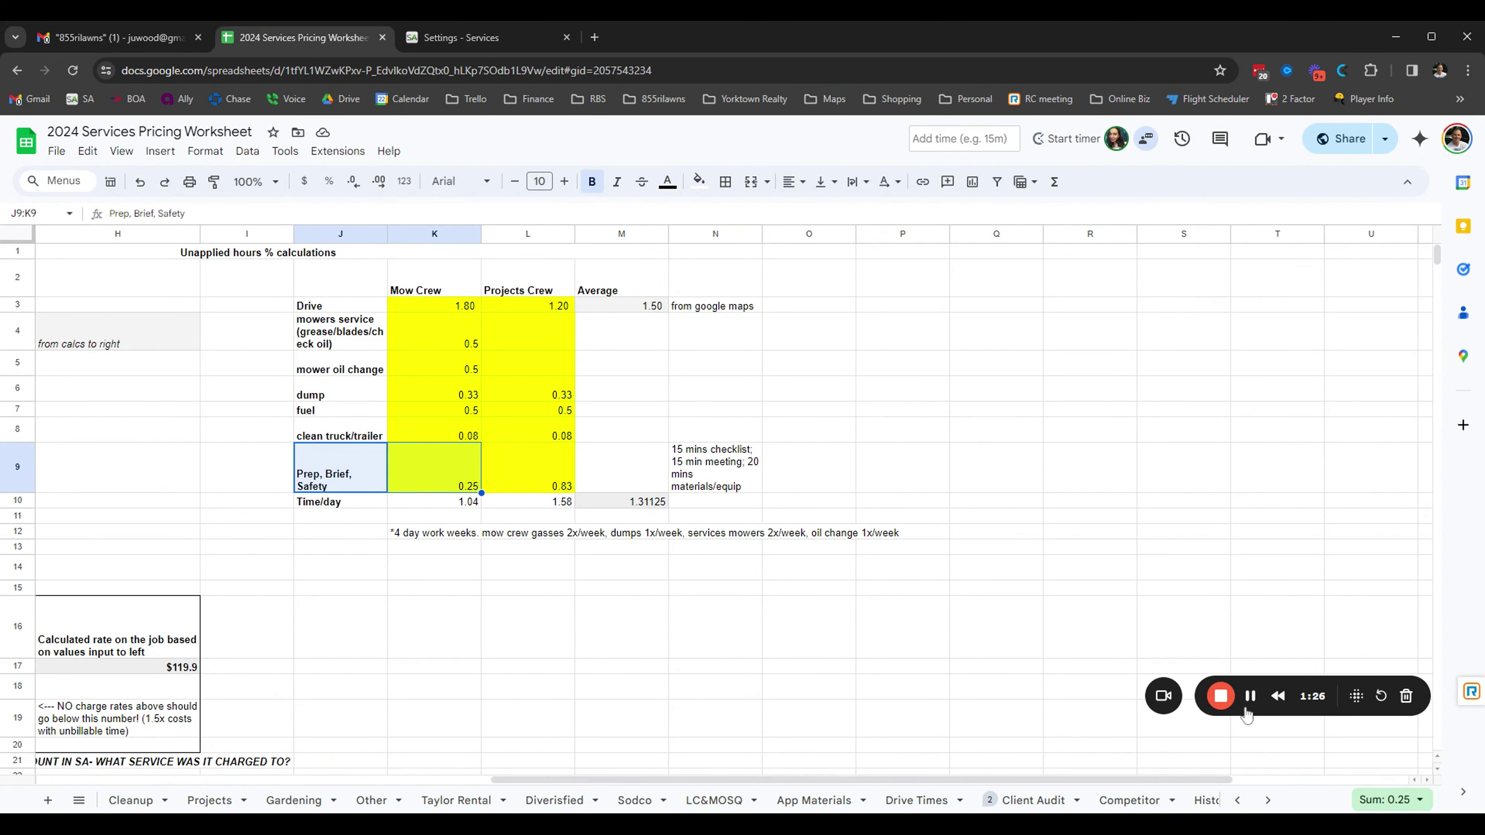
{"action": "left_click", "coordinate": [1251, 696]}
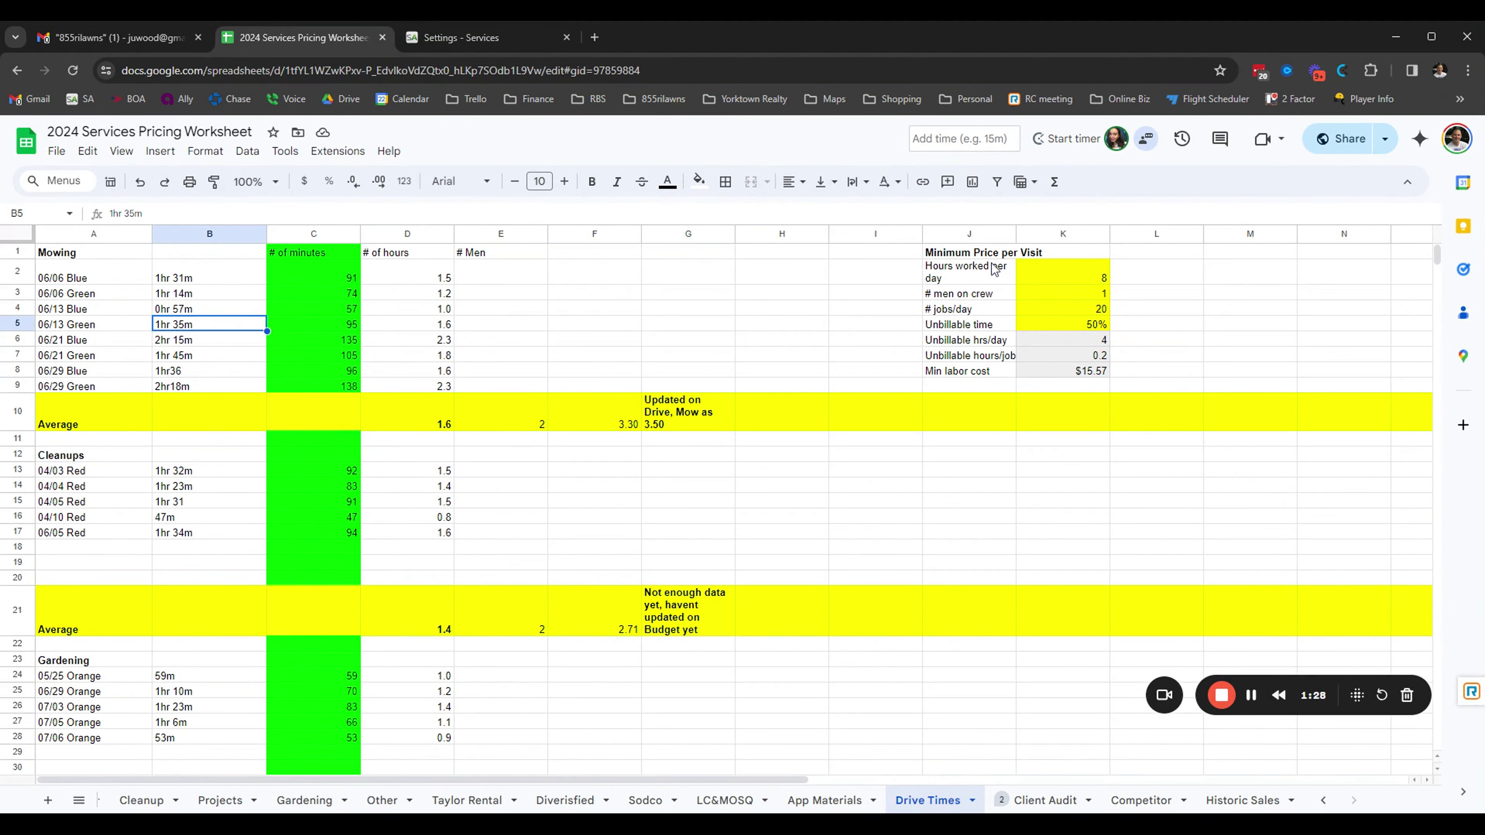
{"action": "left_click_drag", "start_coordinate": [978, 257], "coordinate": [1110, 375]}
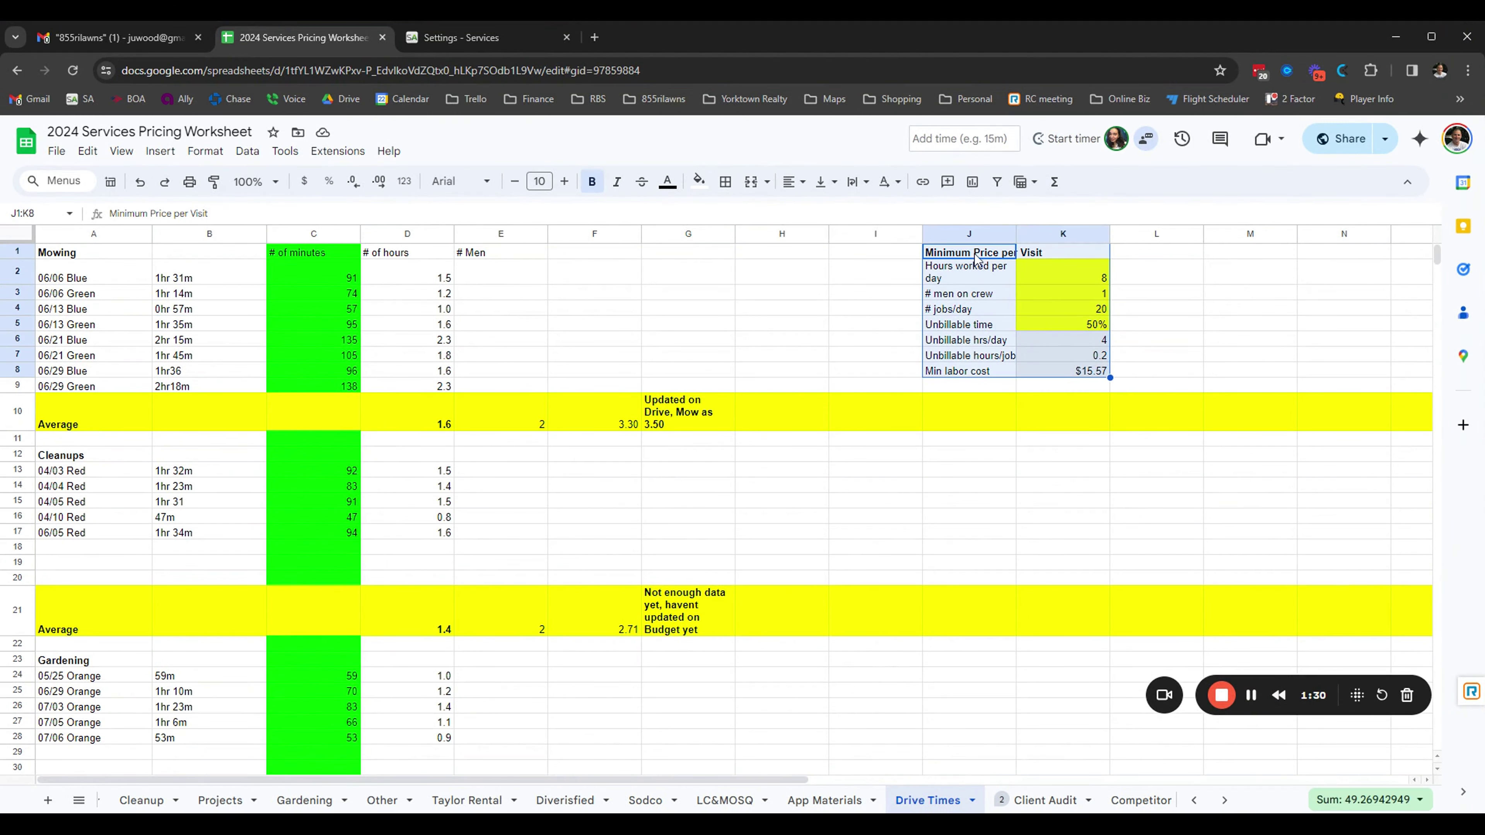
{"action": "left_click", "coordinate": [982, 274]}
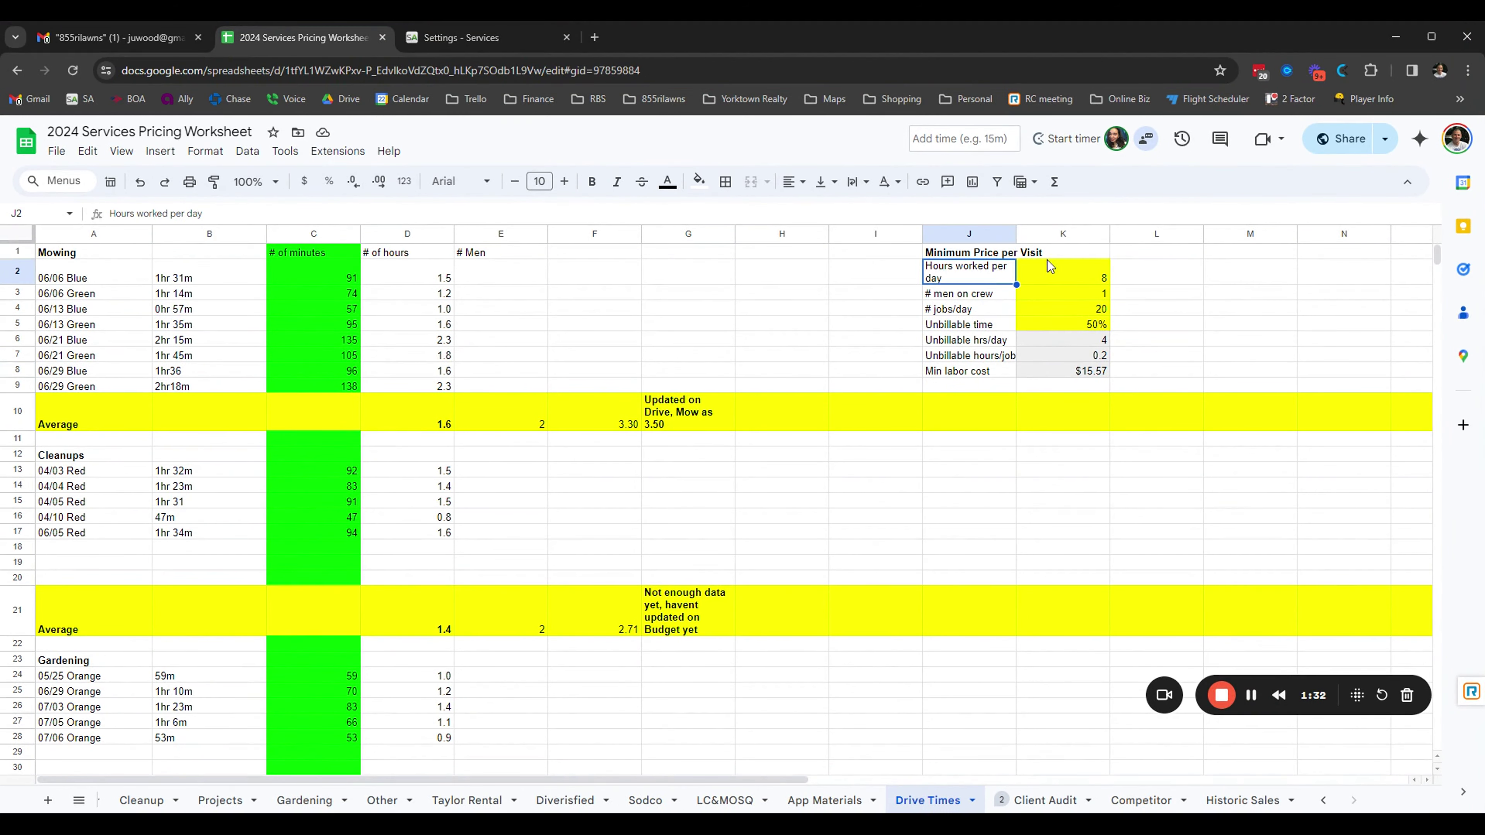
{"action": "left_click", "coordinate": [1092, 276]}
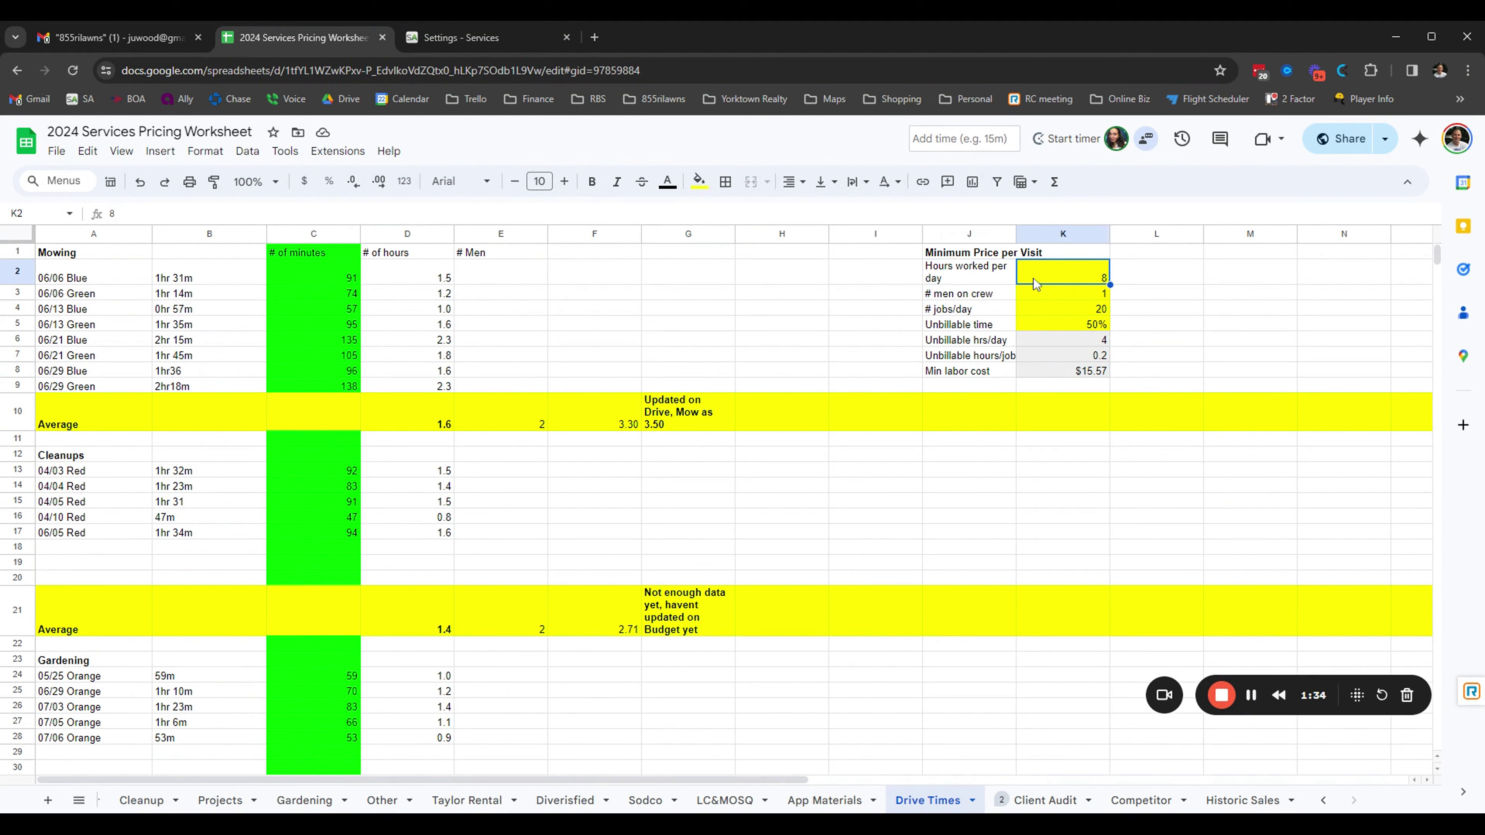
Step: Set the number of men on crew to 2 and the unbillable time to 35% in the Minimum Price per Visit calculator
{"action": "key", "text": "Down"}
{"action": "type", "text": "2"}
{"action": "key", "text": "Return"}
{"action": "key", "text": "Left"}
{"action": "left_click", "coordinate": [1063, 308]}
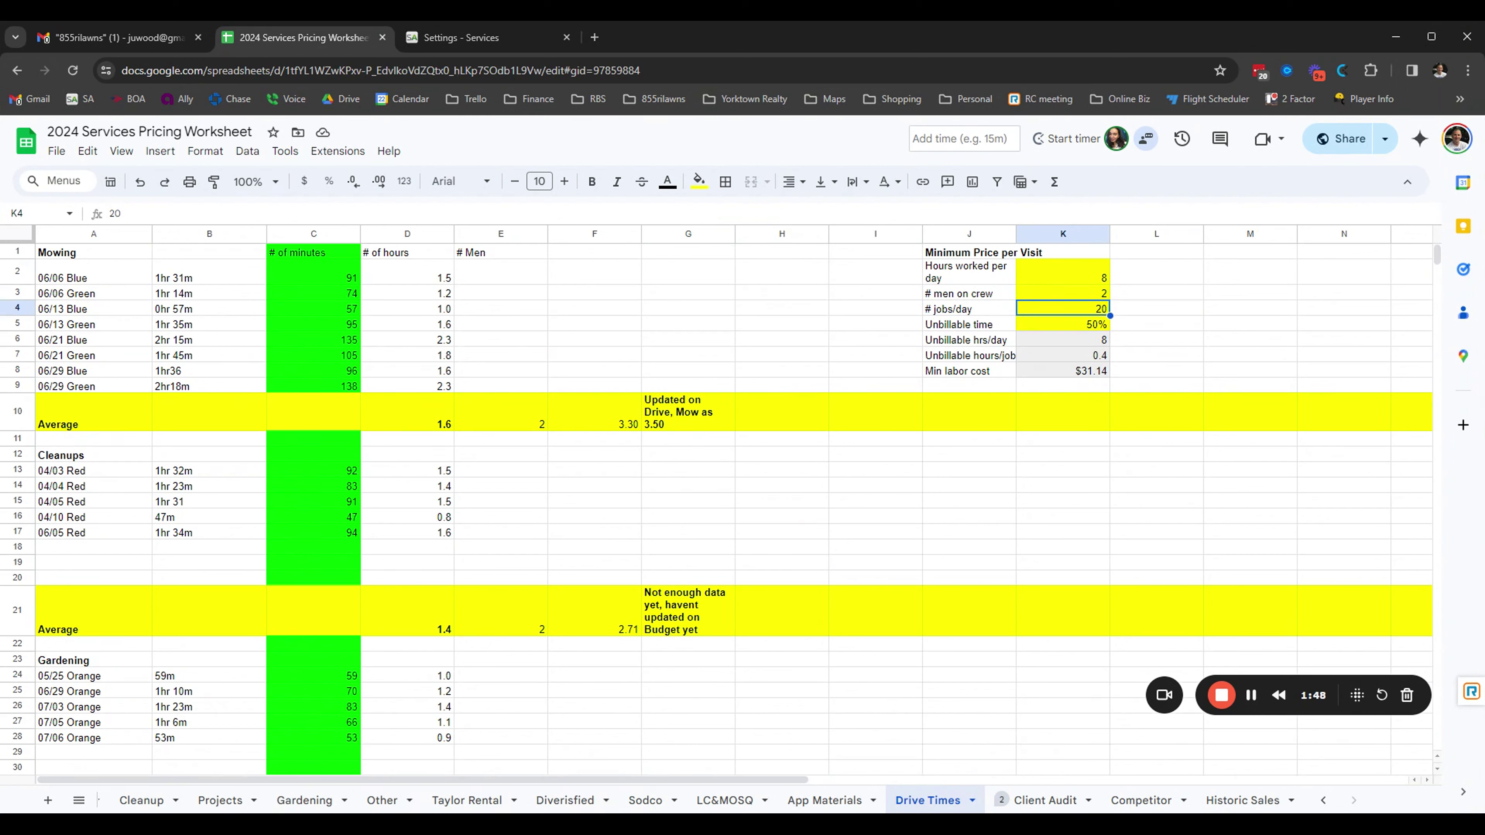
{"action": "left_click", "coordinate": [1063, 325]}
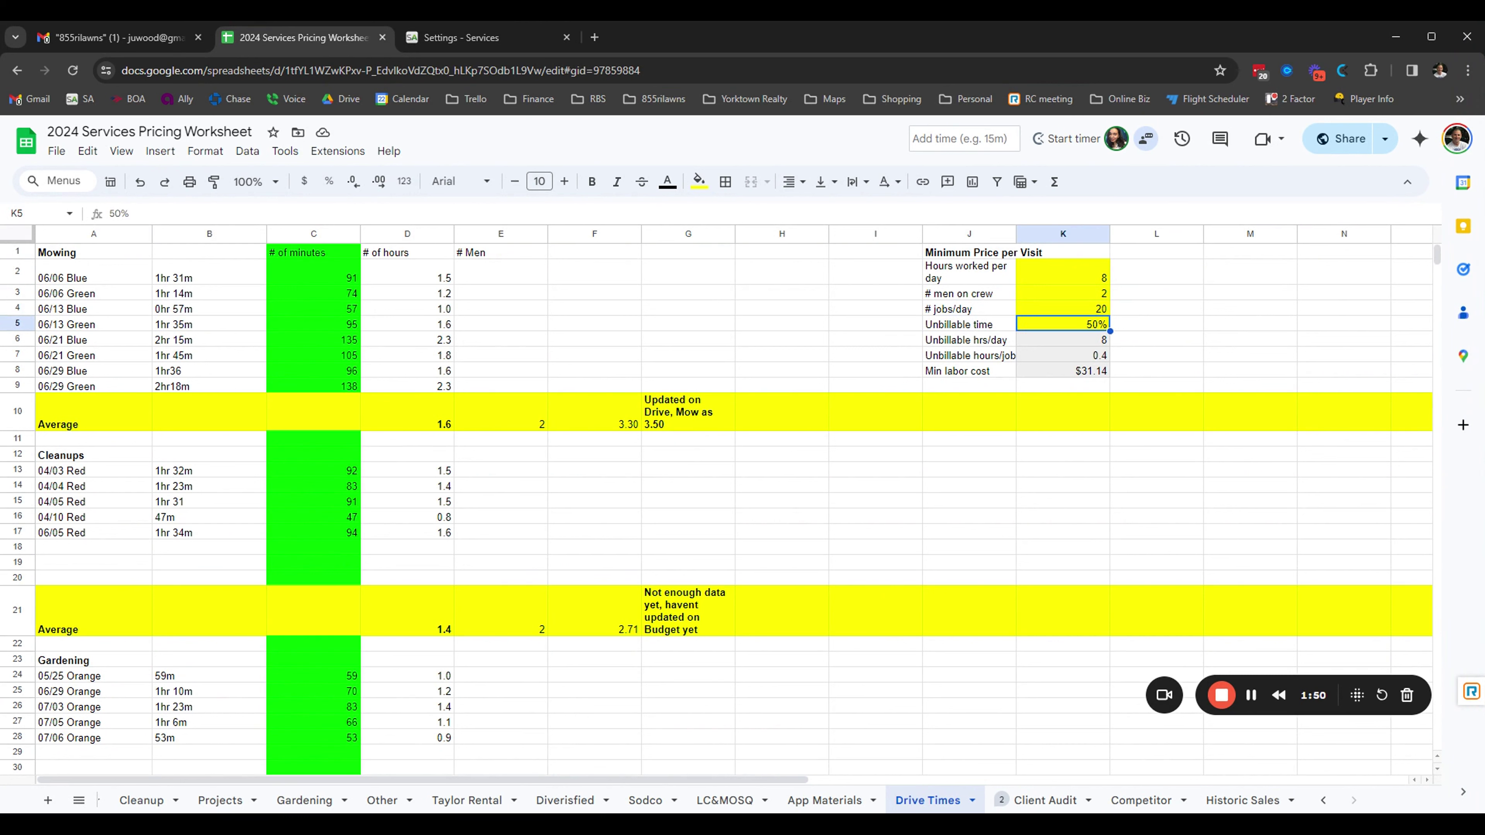
{"action": "type", "text": "35"}
{"action": "key", "text": "Return"}
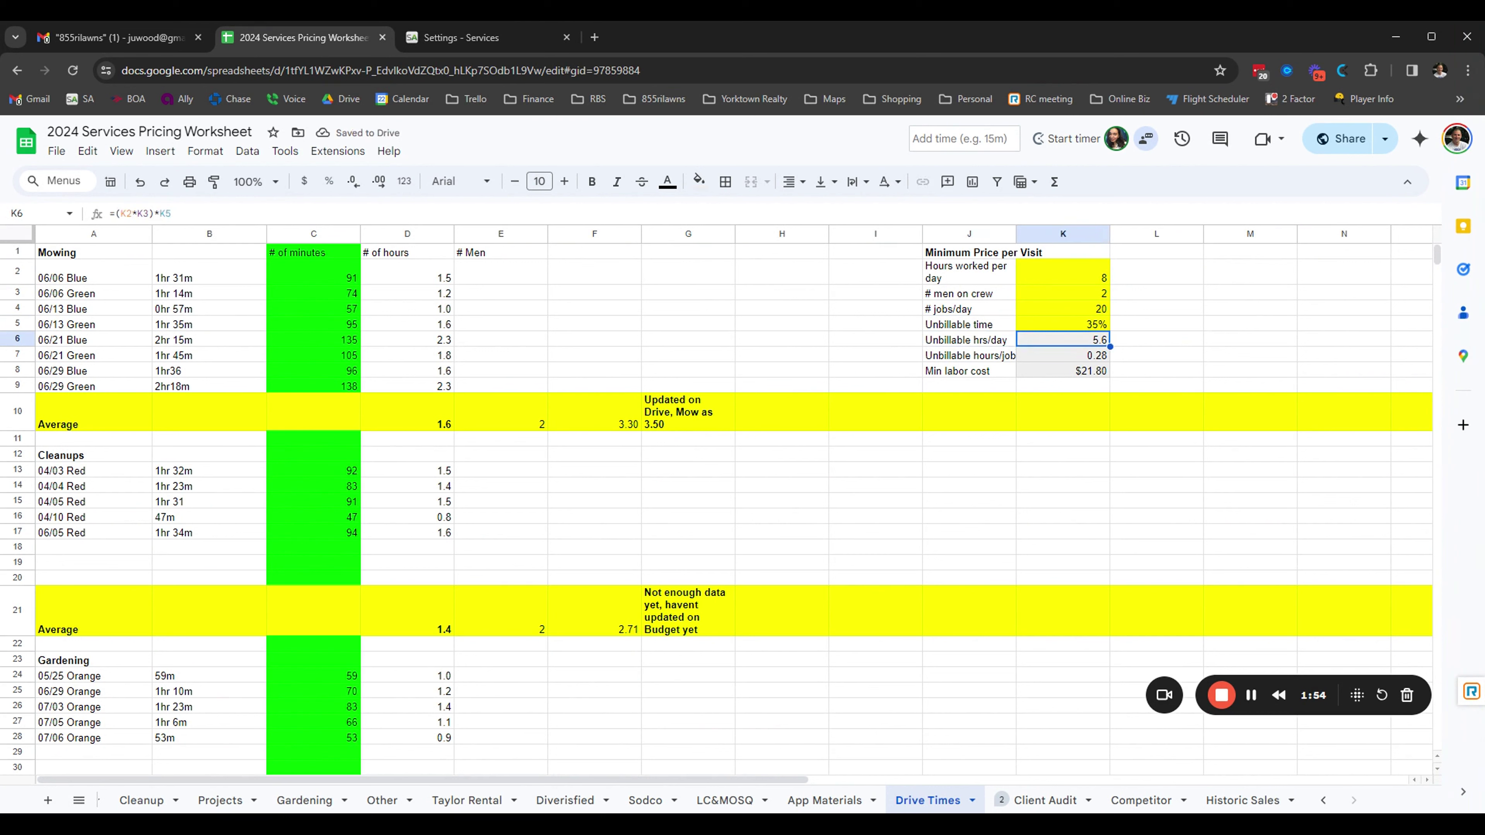
Step: Examine the jobs per day and the formulas for unbillable hours per day, unbillable hours per job and minimum labor cost
{"action": "left_click", "coordinate": [1063, 309]}
{"action": "key", "text": "Down"}
{"action": "key", "text": "Down"}
{"action": "key", "text": "Up"}
{"action": "key", "text": "Up"}
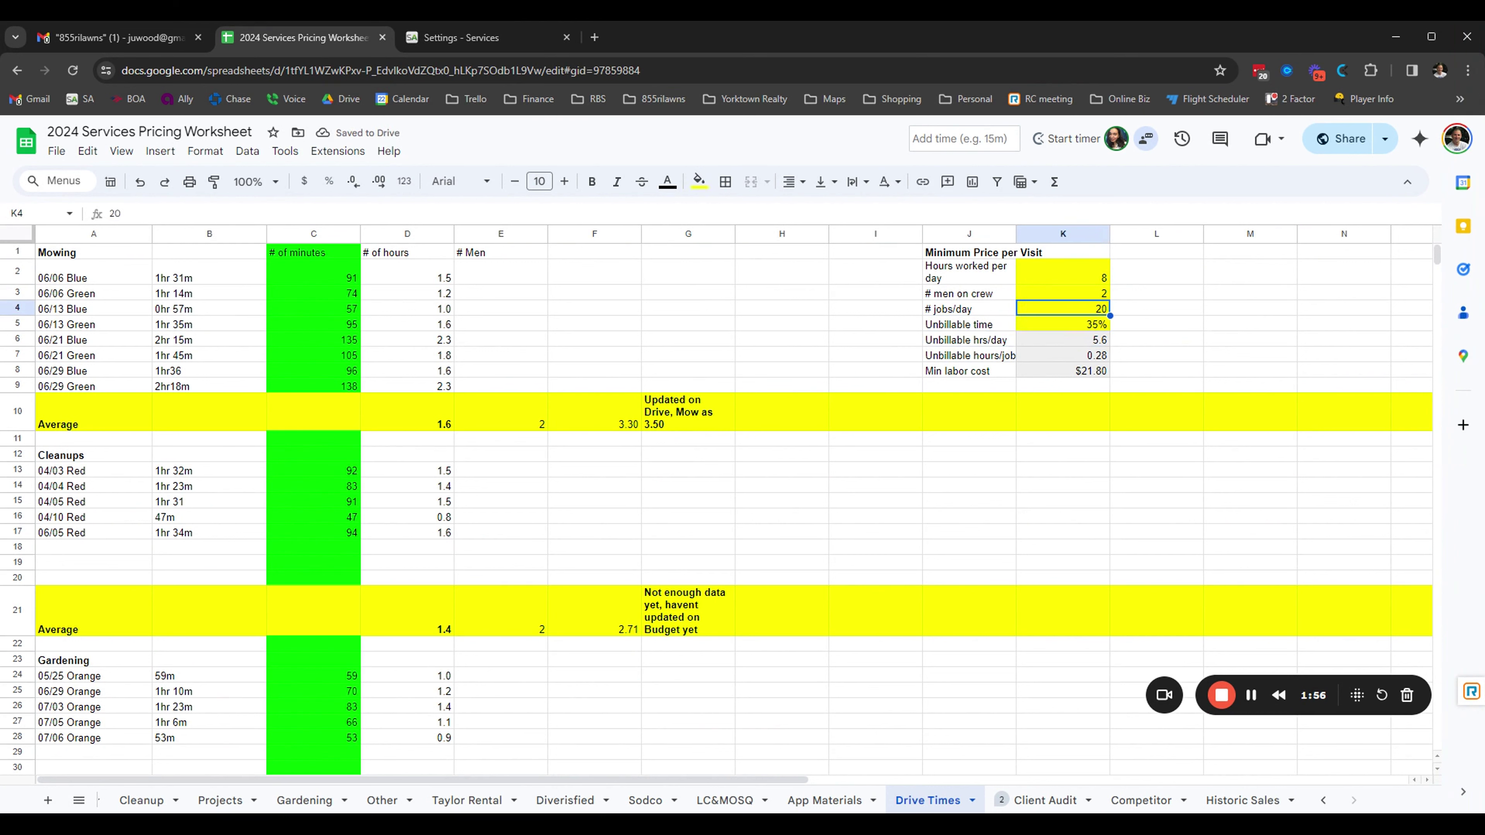
{"action": "key", "text": "Down"}
{"action": "key", "text": "Down"}
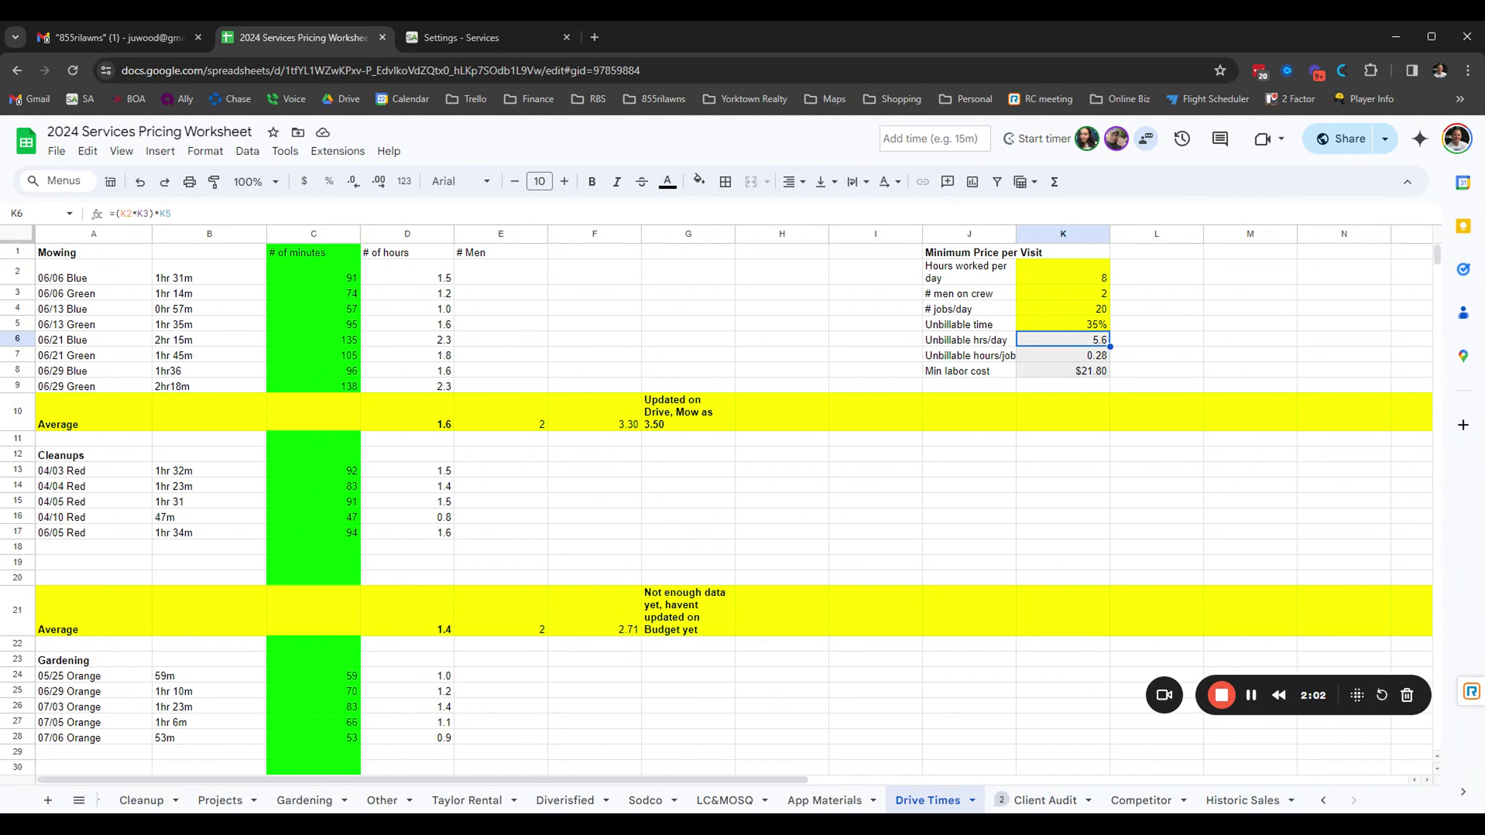
{"action": "left_click", "coordinate": [1062, 355]}
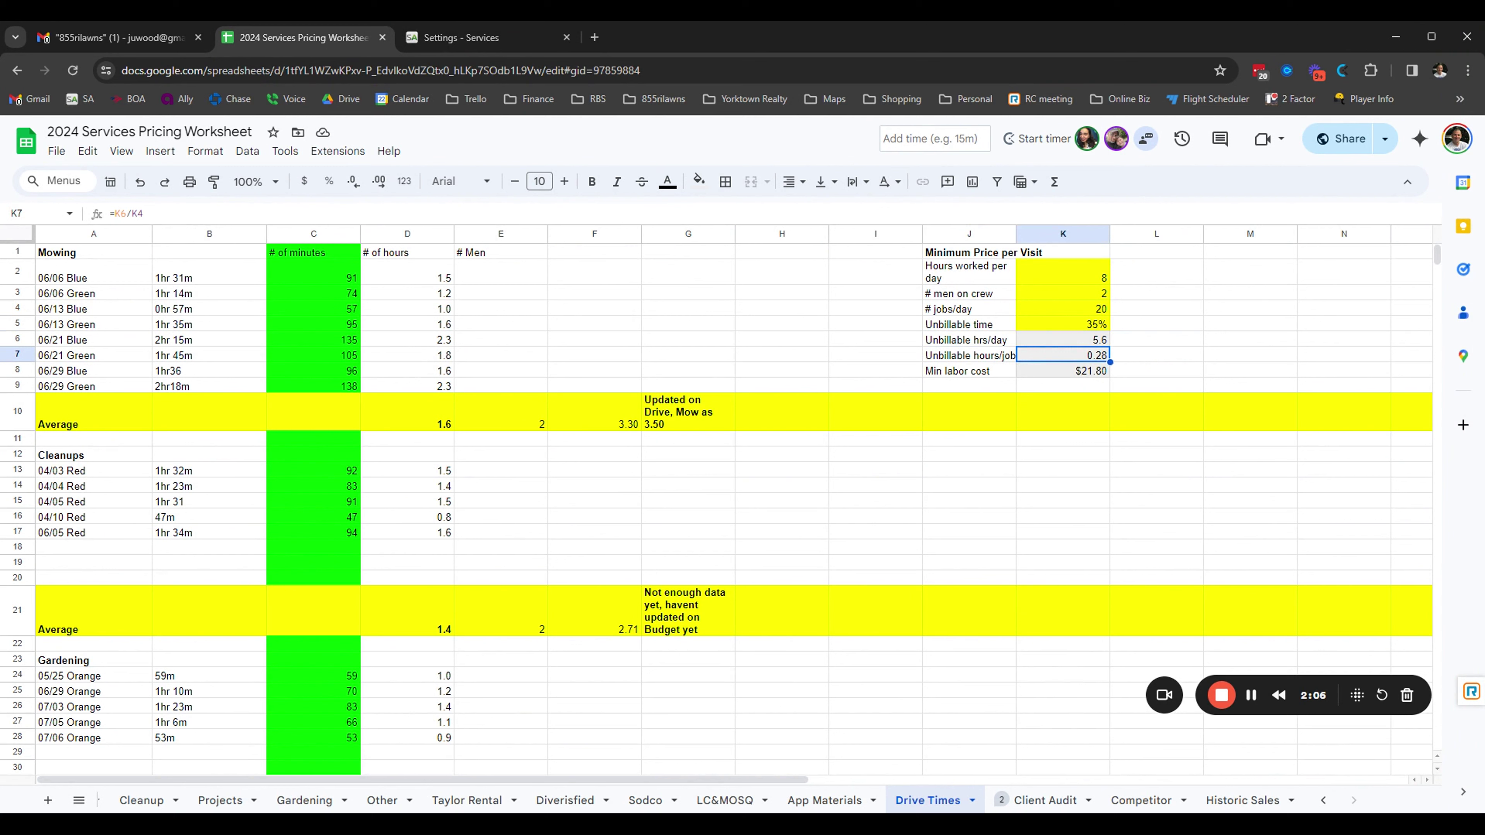
{"action": "left_click", "coordinate": [1062, 370]}
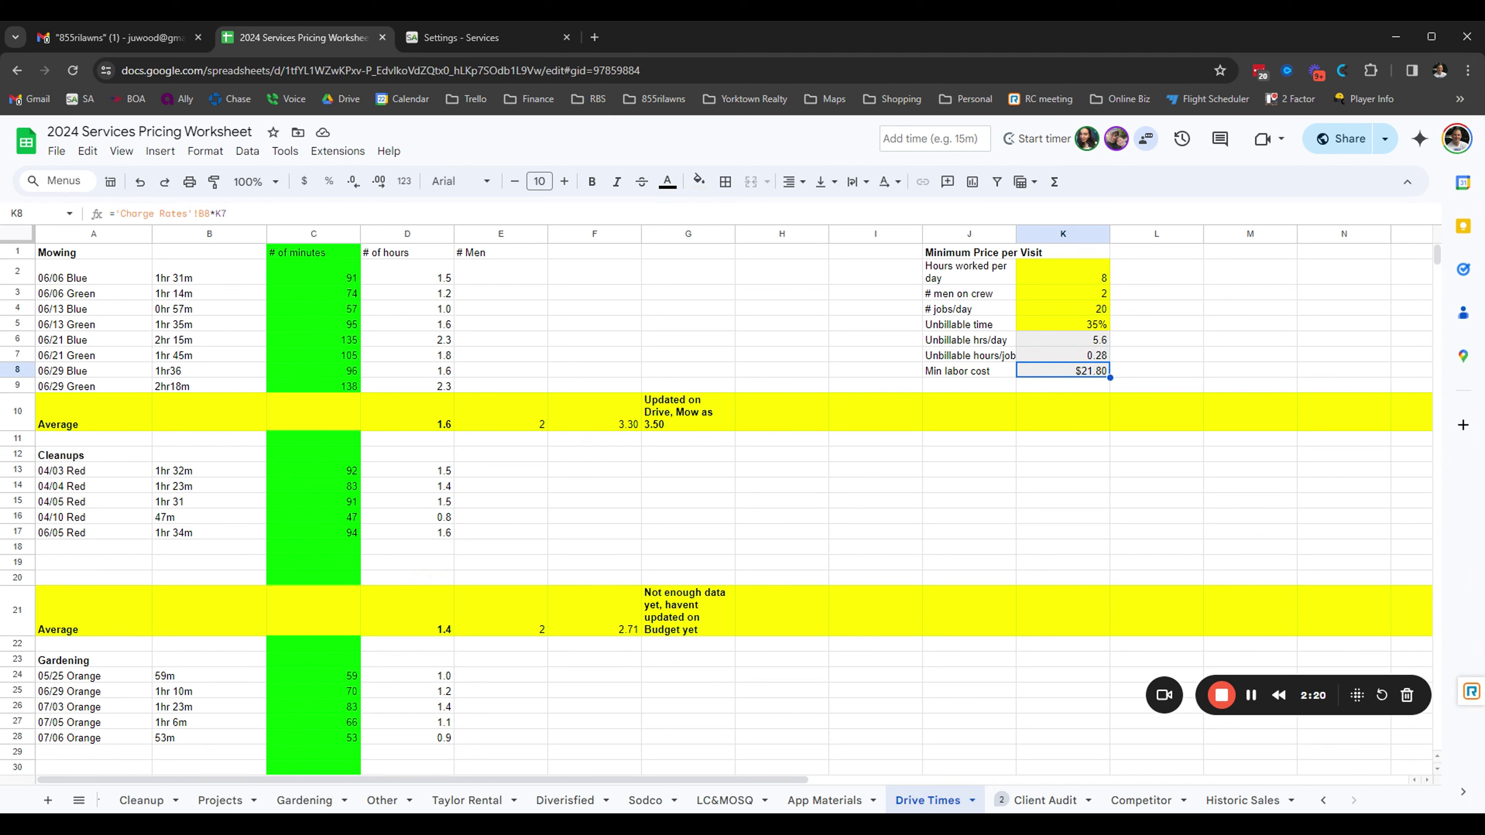
Step: Set the number of jobs per day to 5 in the Minimum Price per Visit calculator
{"action": "key", "text": "Up"}
{"action": "key", "text": "Up"}
{"action": "key", "text": "Up"}
{"action": "key", "text": "Up"}
{"action": "key", "text": "Up"}
{"action": "key", "text": "Up"}
{"action": "key", "text": "Down"}
{"action": "key", "text": "Down"}
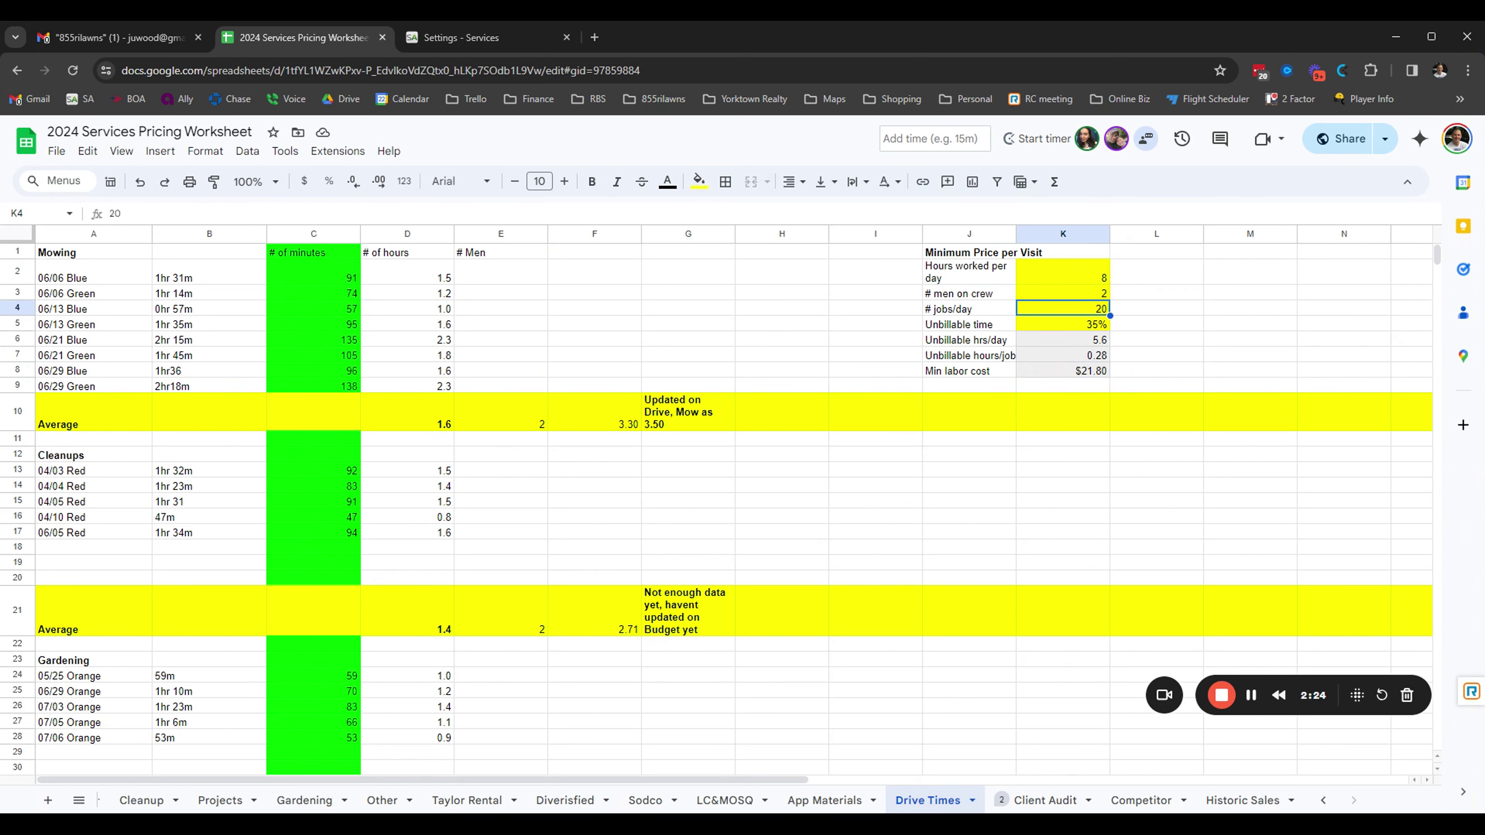
{"action": "type", "text": "1"}
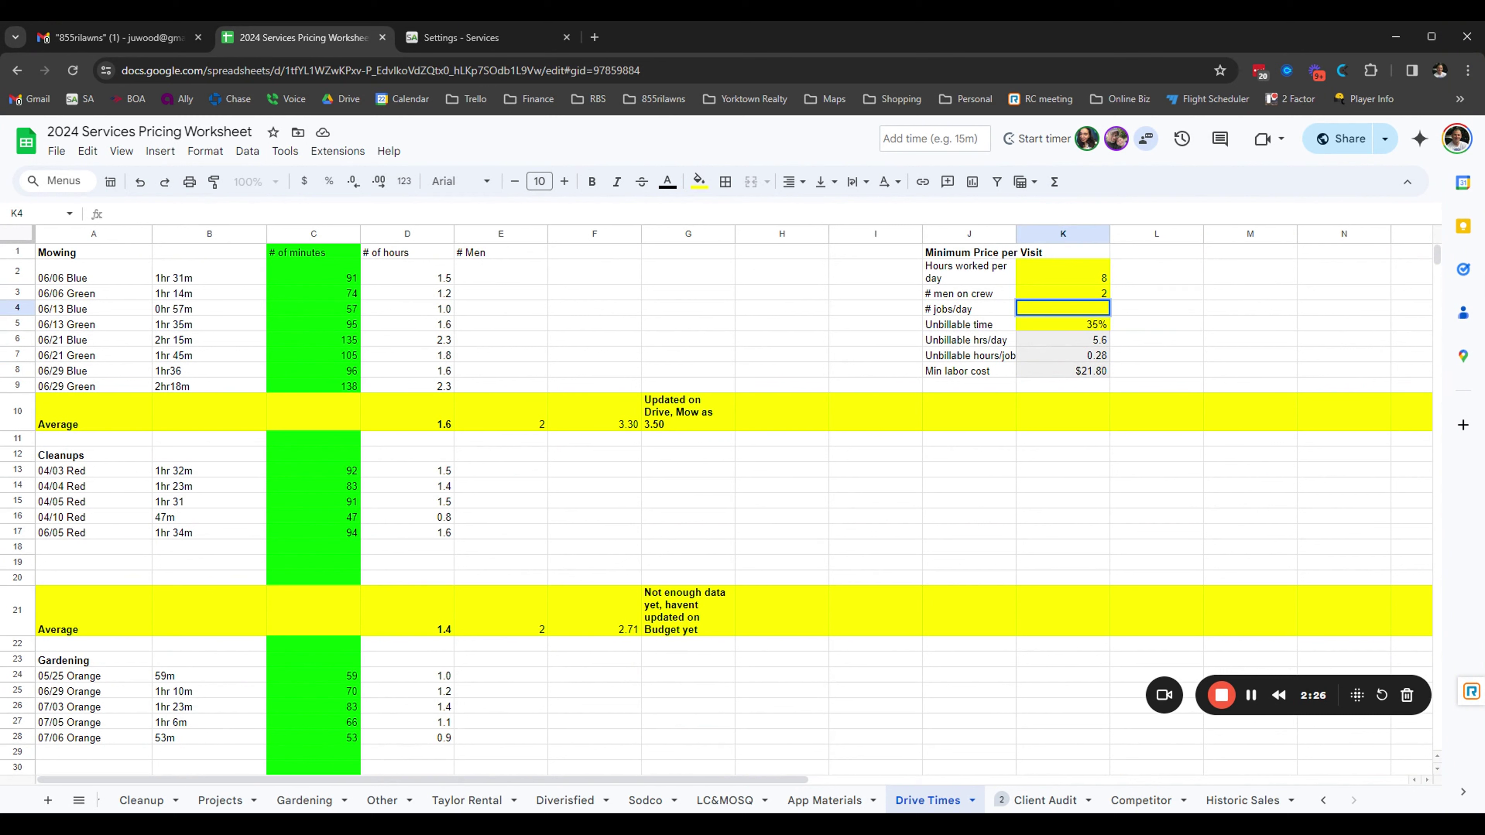
{"action": "key", "text": "Return"}
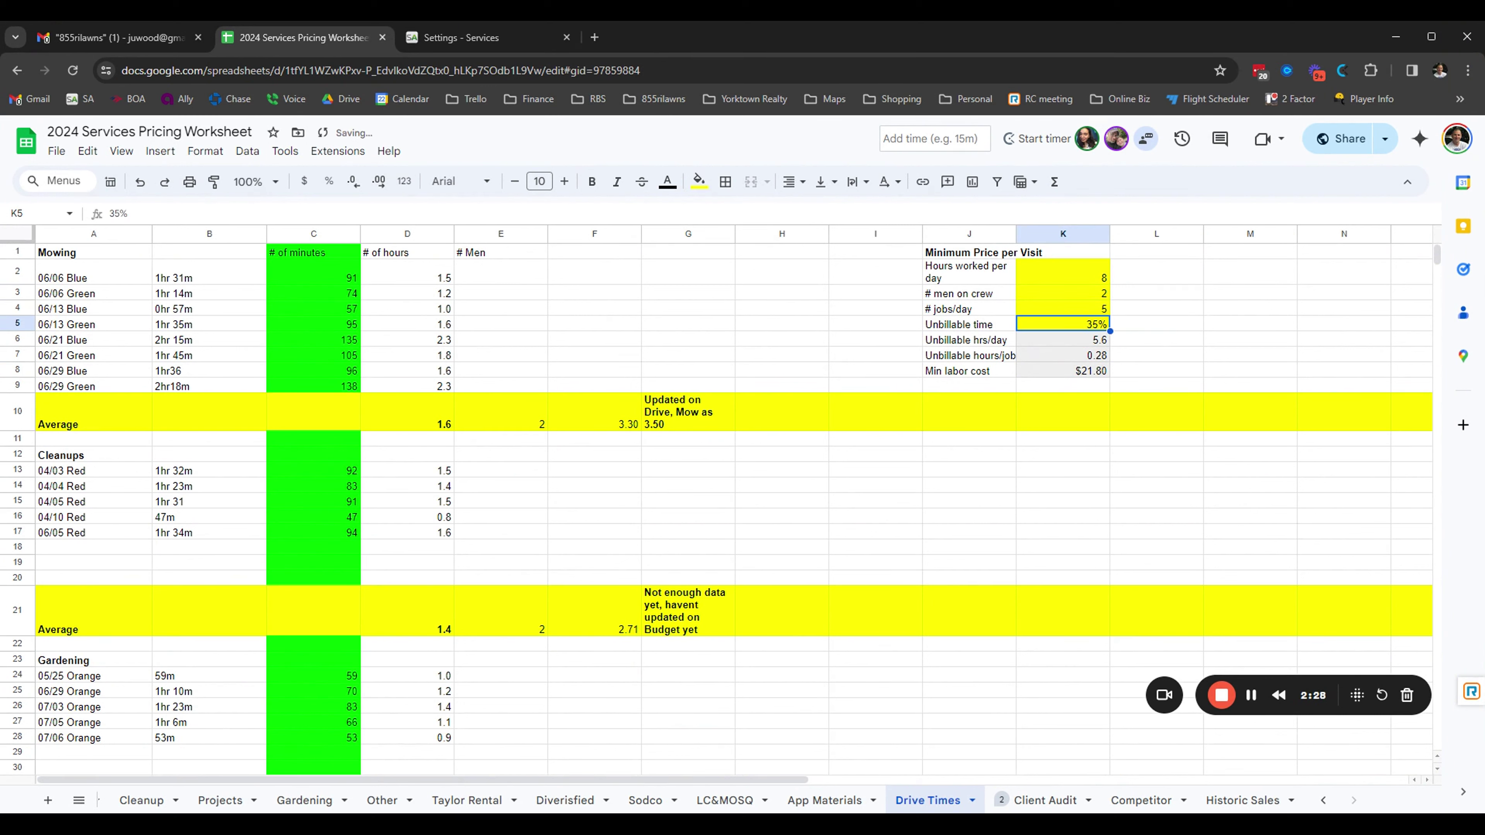
Step: Set the number of men on crew to 3 and check the recalculated minimum labor cost
{"action": "key", "text": "Up"}
{"action": "key", "text": "Up"}
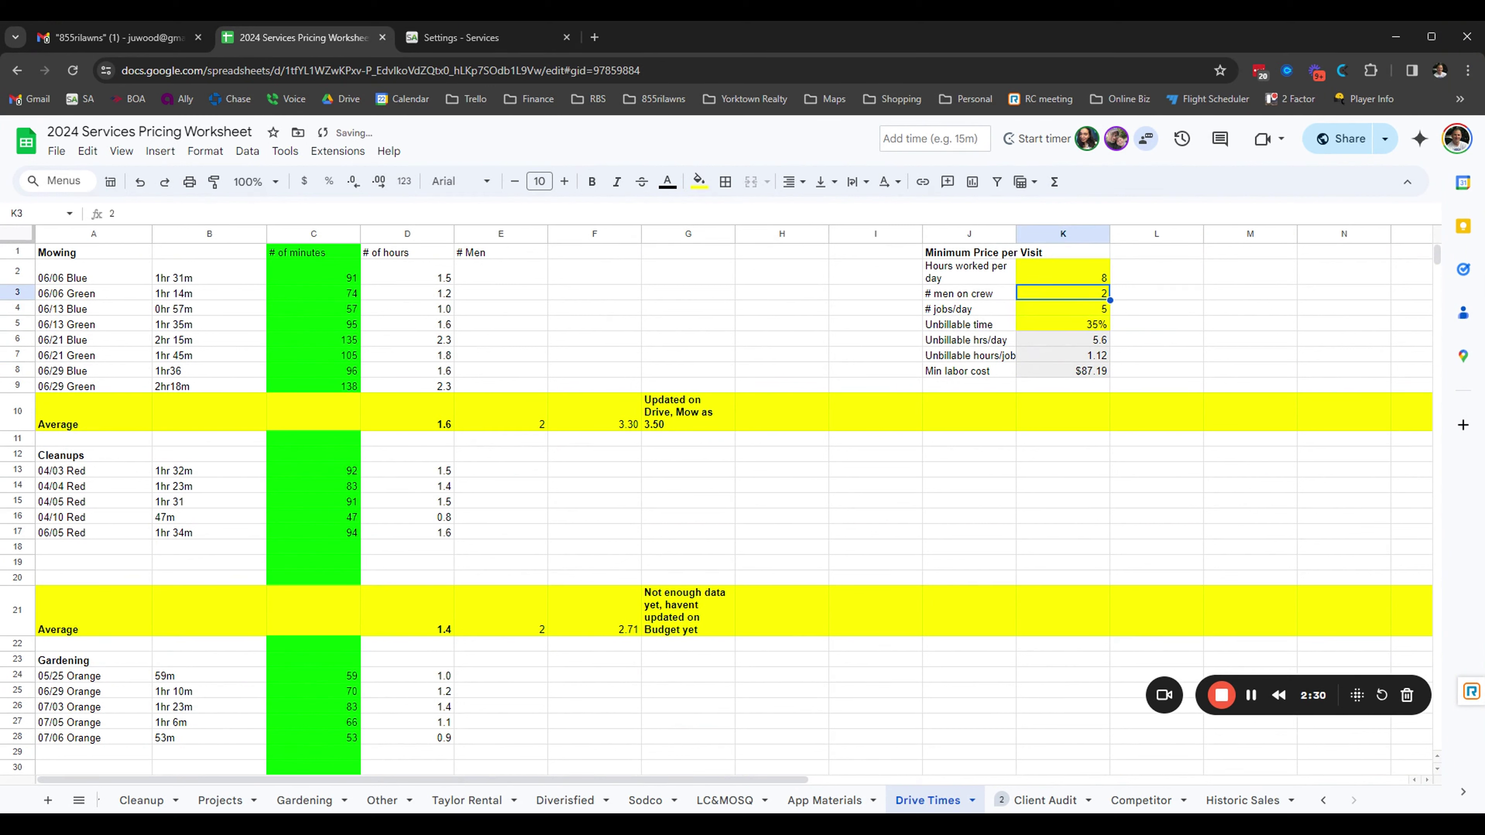
{"action": "type", "text": "3"}
{"action": "key", "text": "Up"}
{"action": "key", "text": "Down"}
{"action": "key", "text": "Down"}
{"action": "key", "text": "Down"}
{"action": "key", "text": "Down"}
{"action": "key", "text": "Down"}
{"action": "key", "text": "Down"}
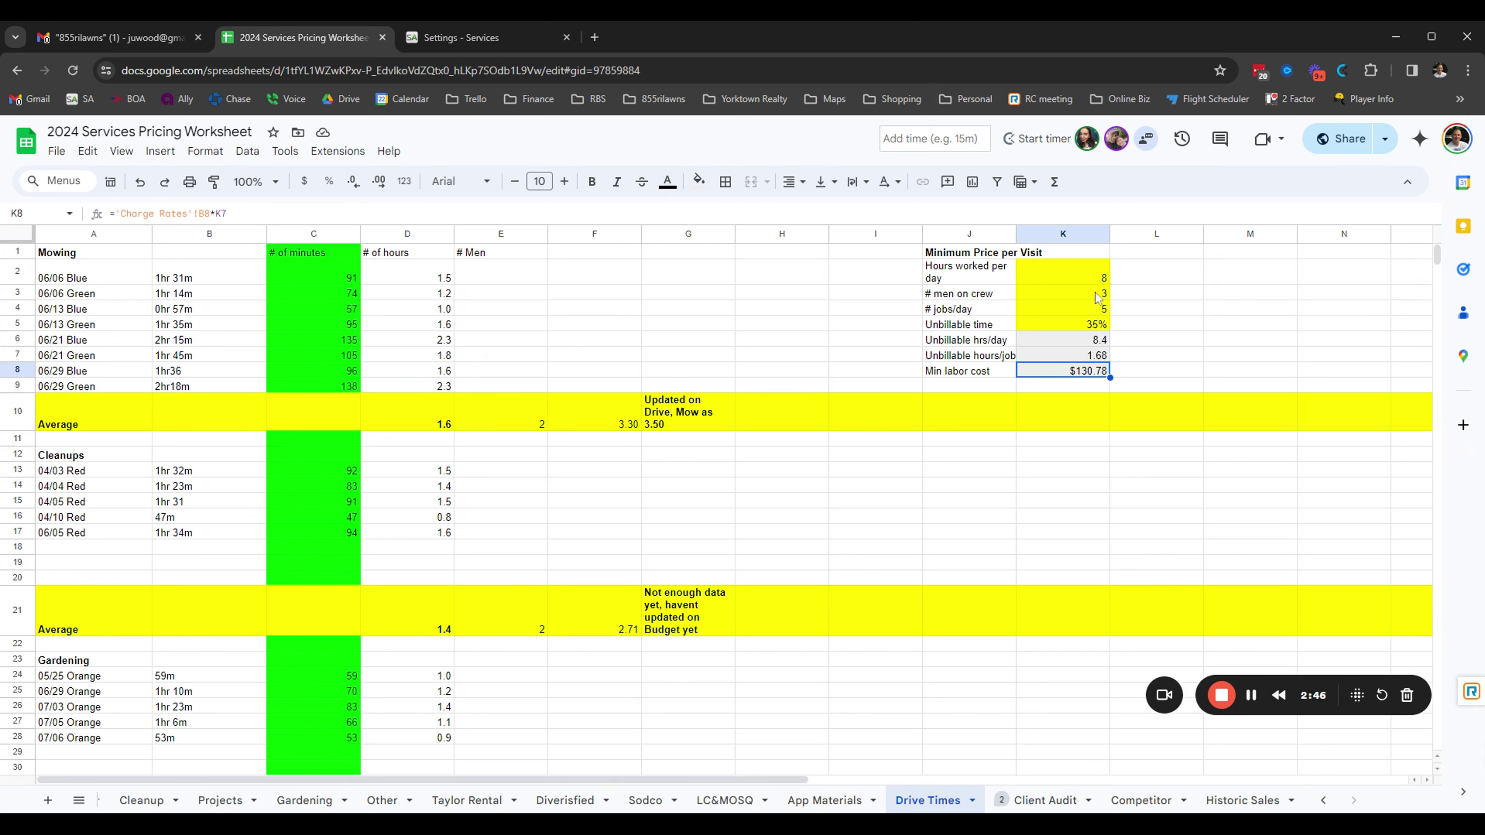
Step: Switch to Service Autopilot and review the Default Rate field of the House Cleaning Test service
{"action": "left_click", "coordinate": [488, 37]}
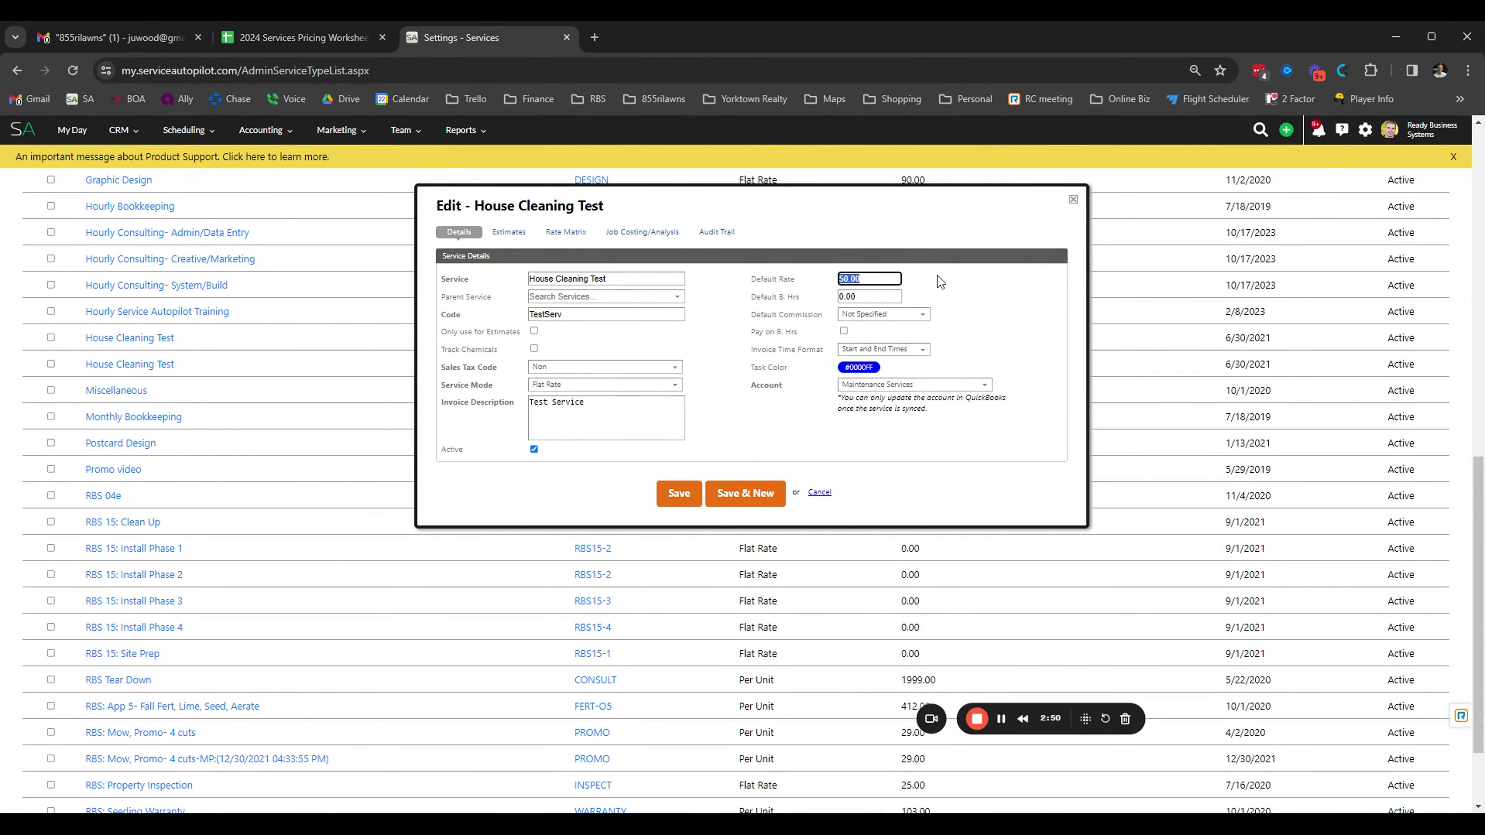
{"action": "left_click_drag", "start_coordinate": [751, 280], "coordinate": [837, 284]}
{"action": "left_click", "coordinate": [853, 279]}
{"action": "key", "text": "End"}
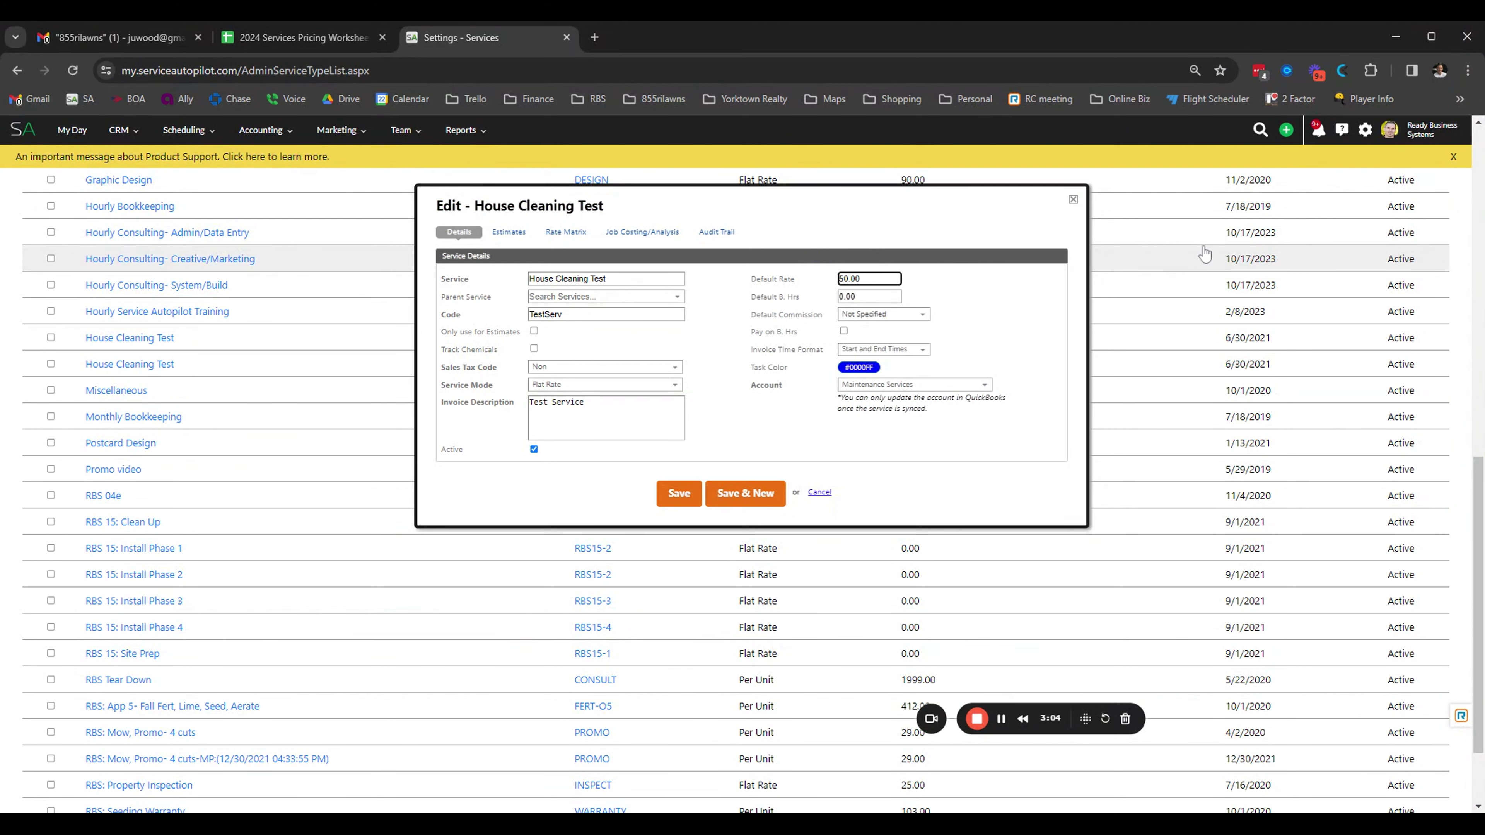
Step: Recheck the Min labor cost row in the Google Sheets worksheet, and return to the House Cleaning Test service in Service Autopilot
{"action": "left_click", "coordinate": [353, 31]}
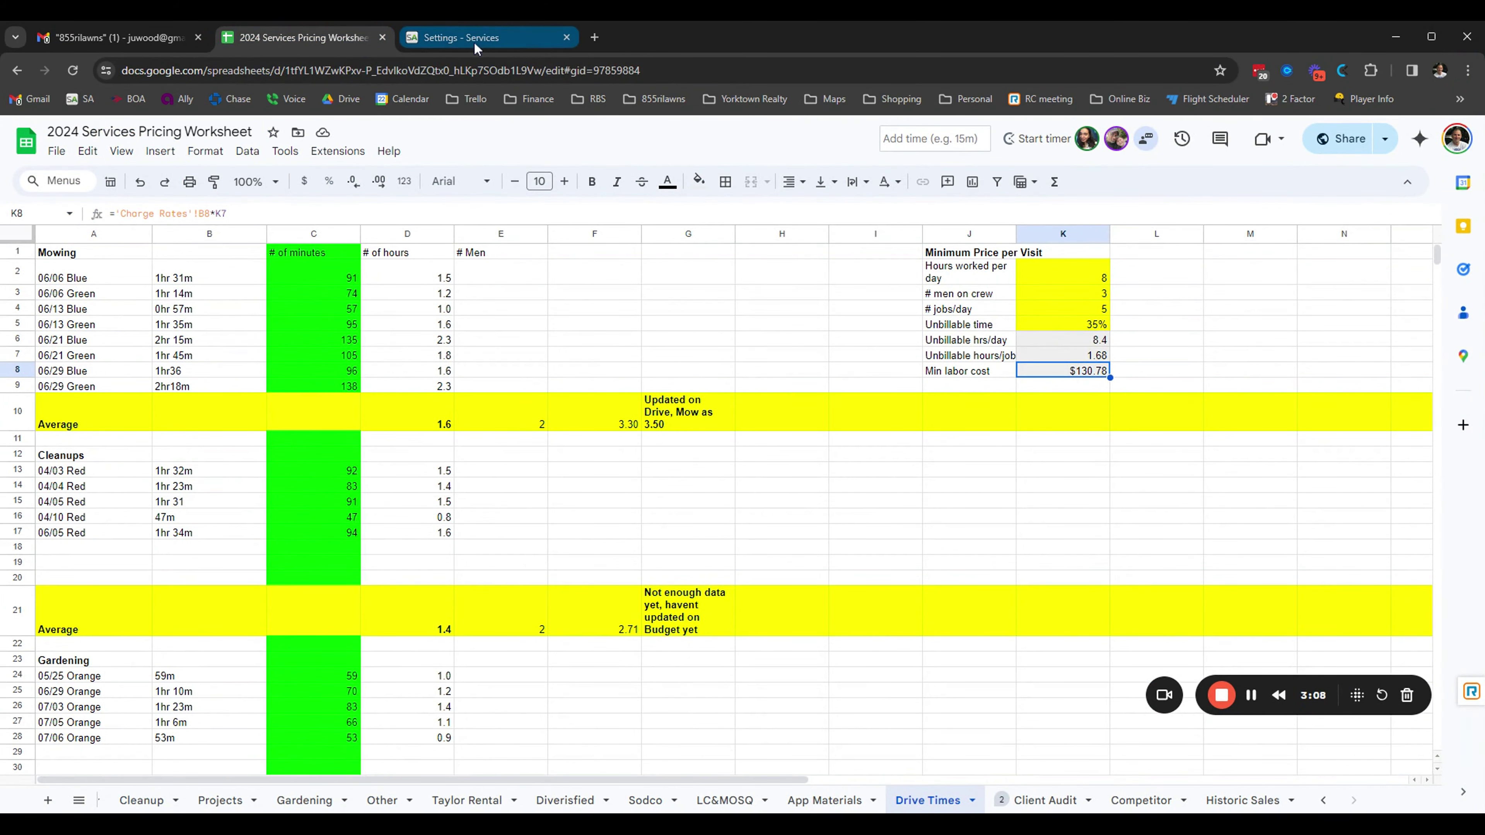
{"action": "left_click_drag", "start_coordinate": [962, 372], "coordinate": [1067, 379]}
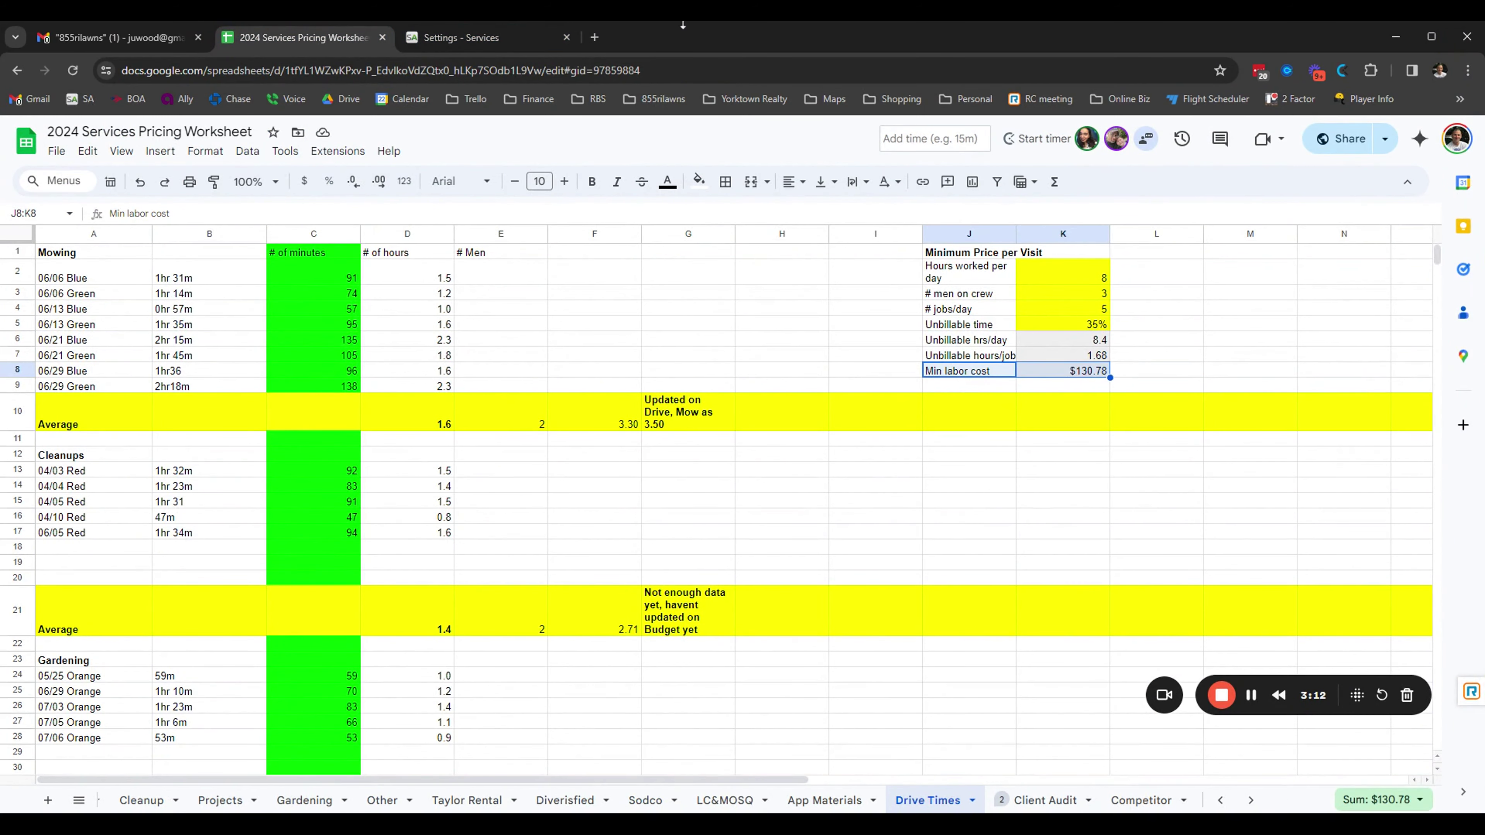
{"action": "left_click", "coordinate": [459, 37]}
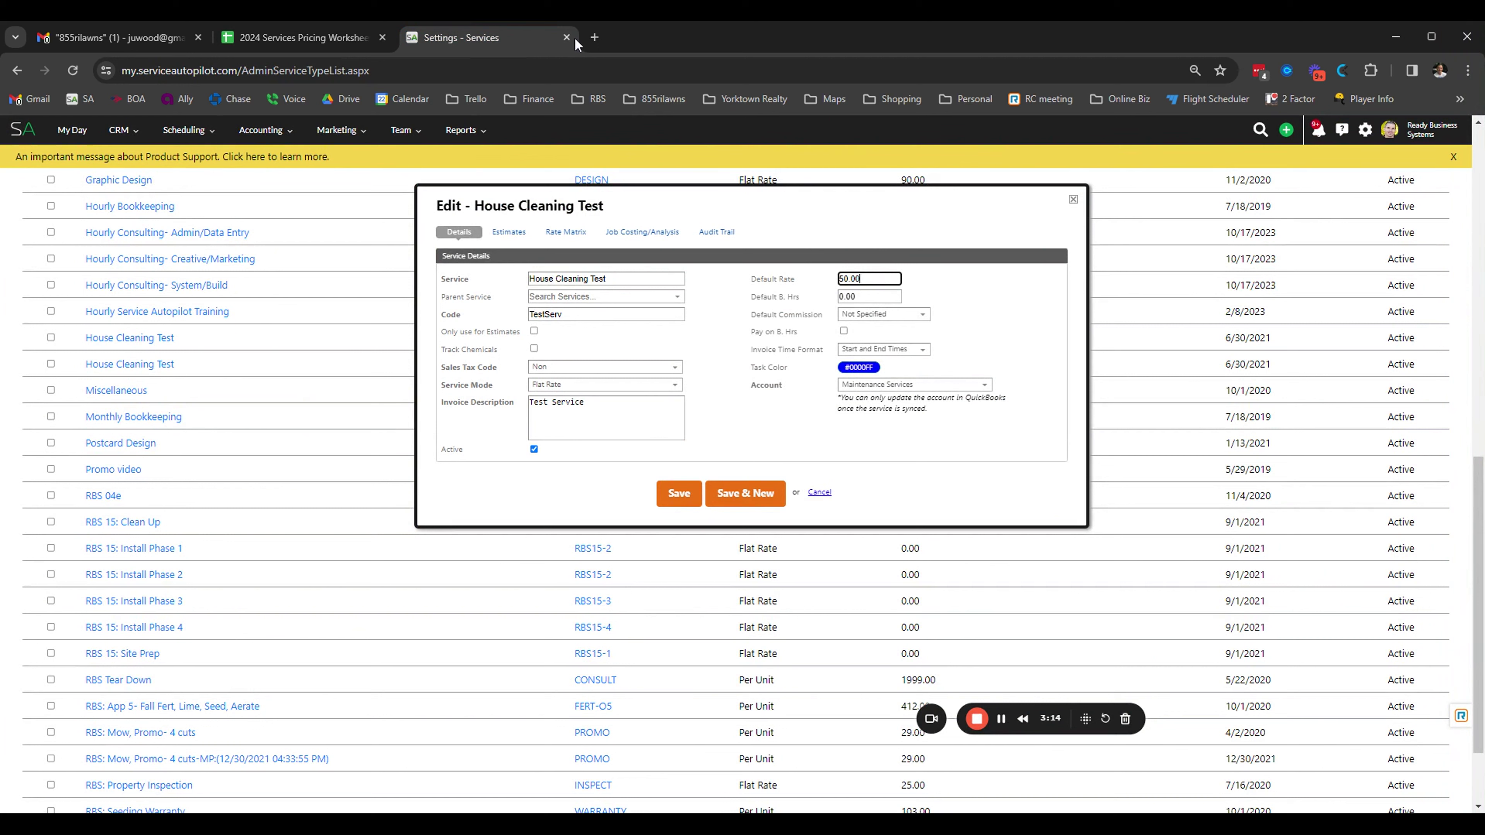